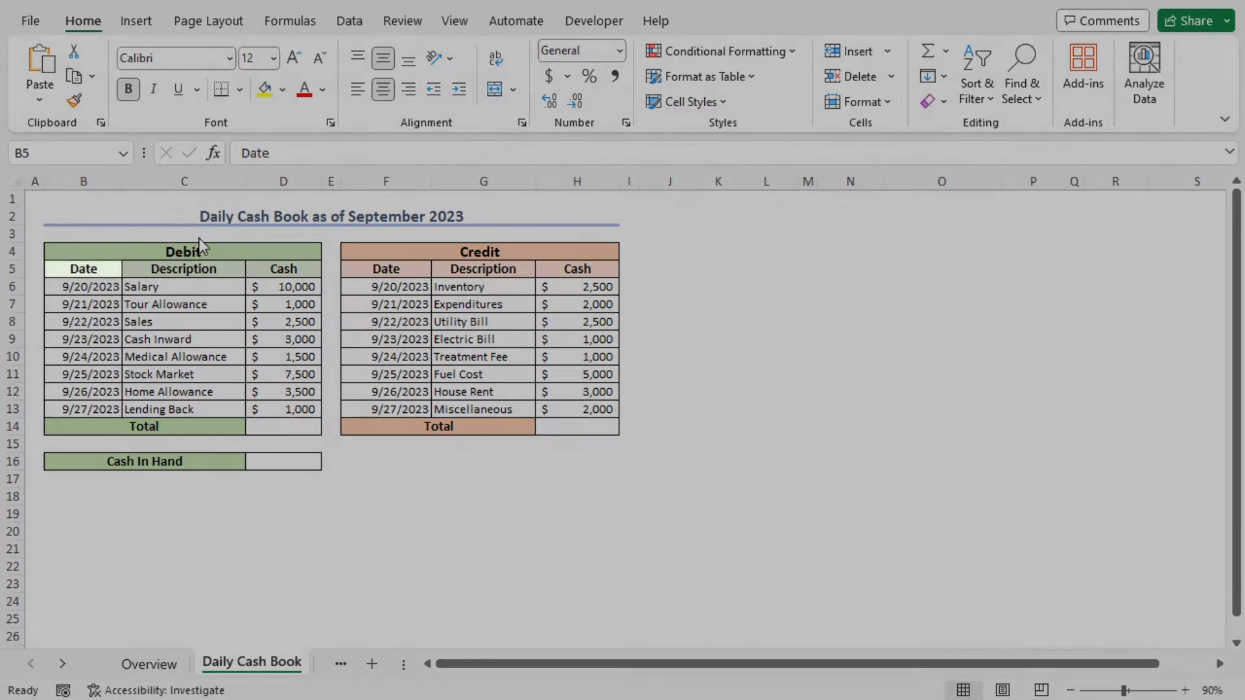
Point out the Debit Date, Description and Cash headings, then the Credit Date and Description headings.
click(85, 266)
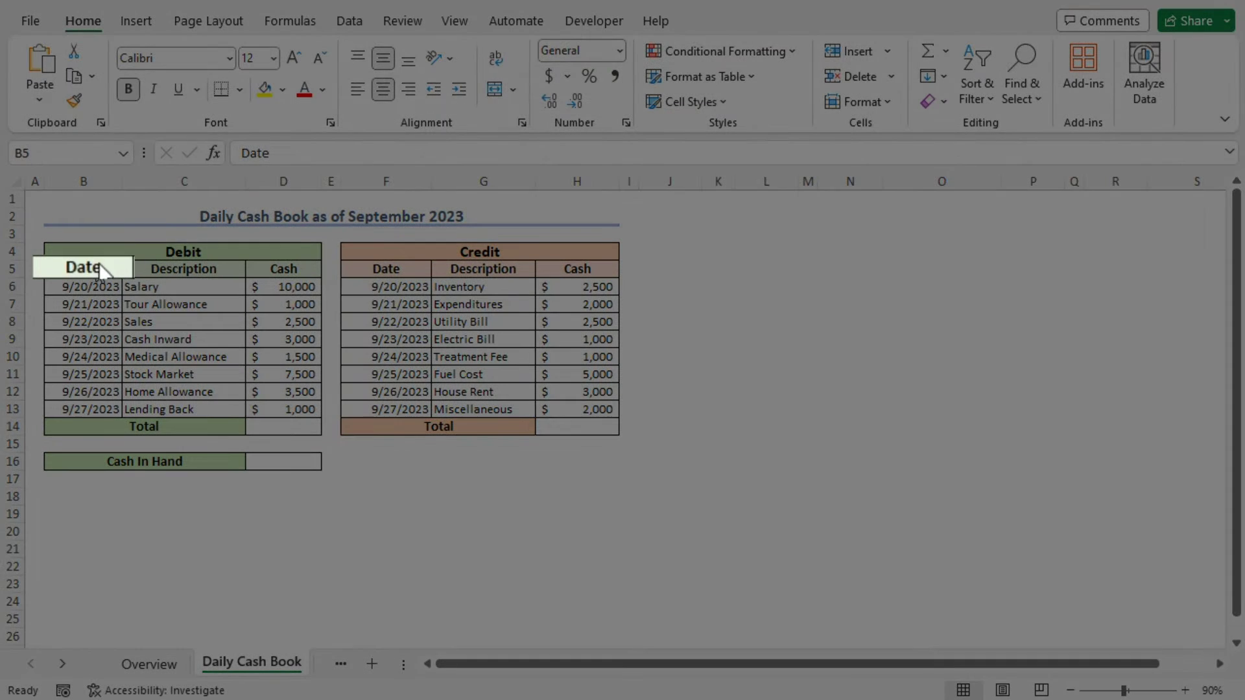
click(228, 269)
click(311, 266)
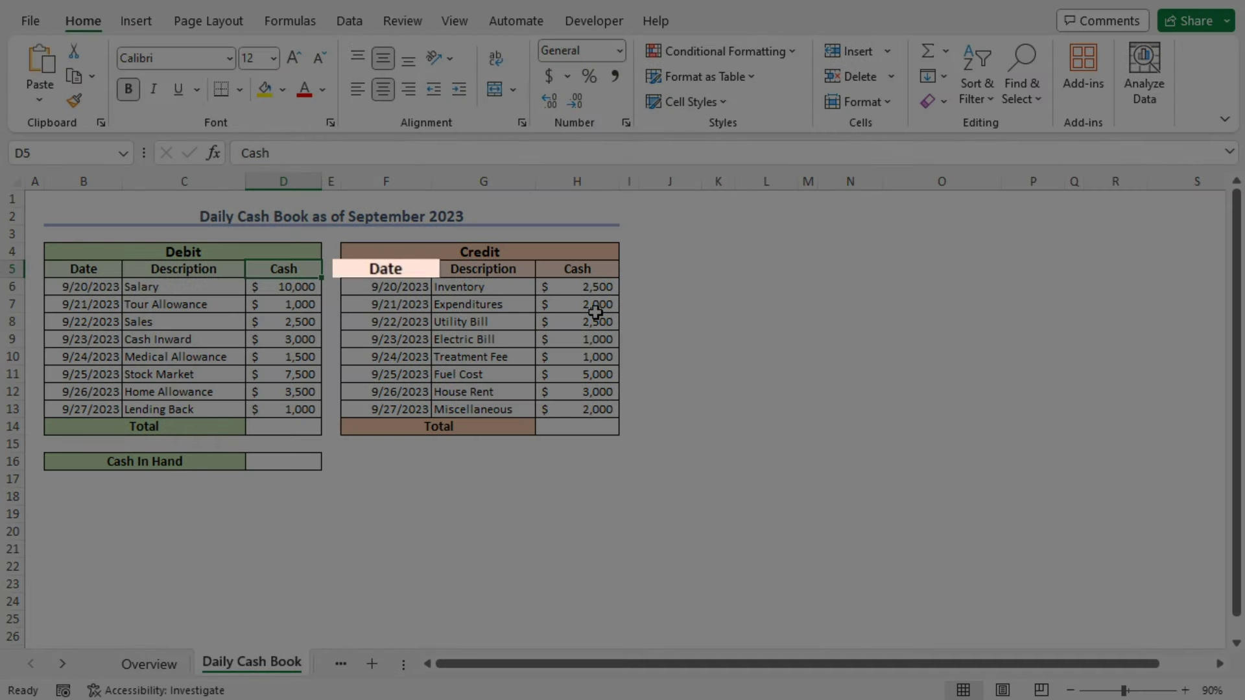
click(430, 271)
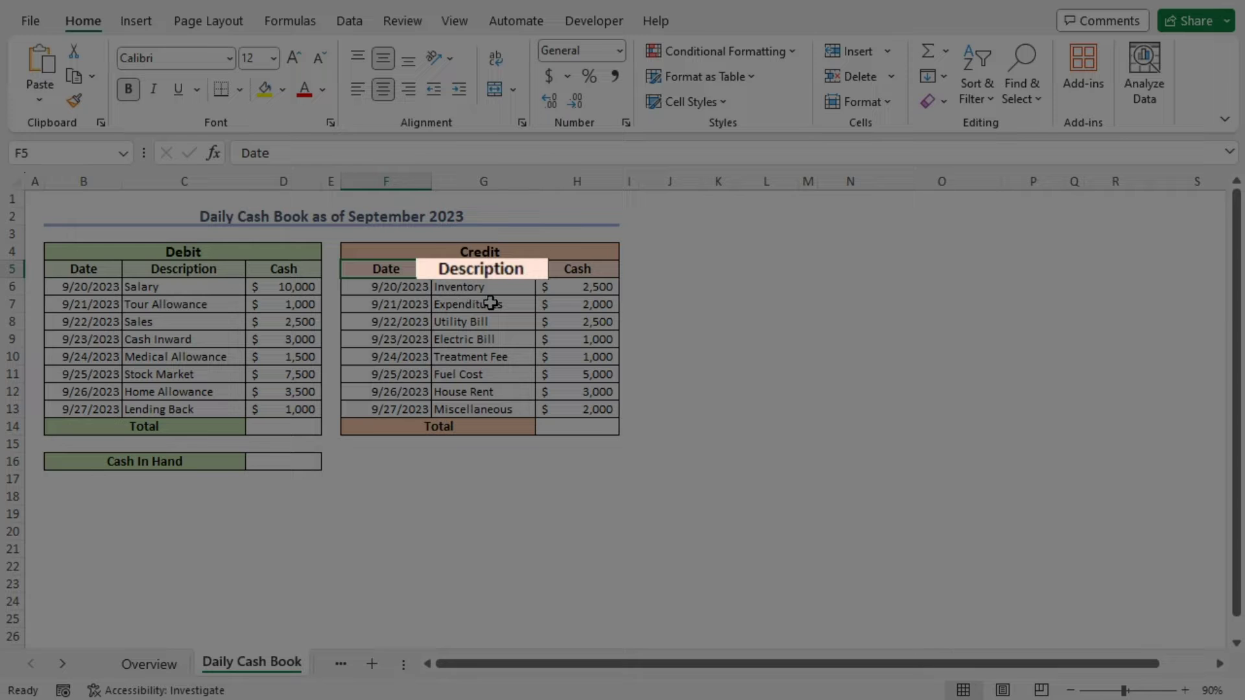
click(530, 272)
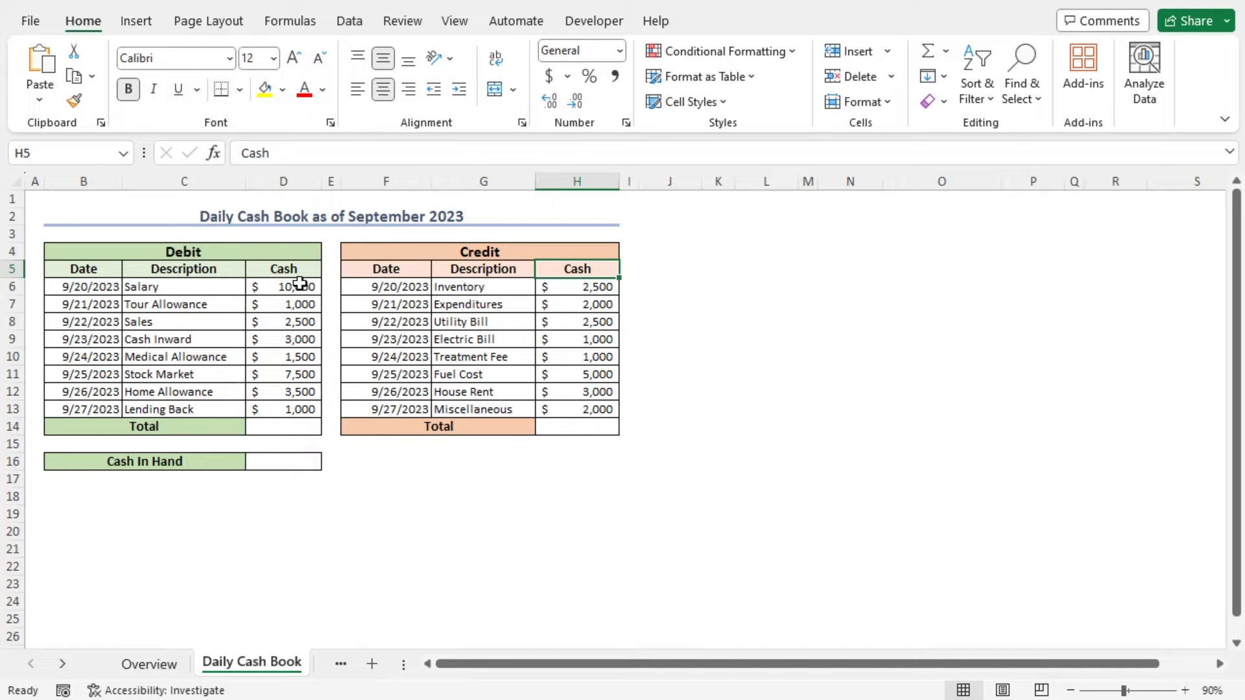
Enter =SUM(D6:D13) in D14 so the Debit total shows $30,000.
click(268, 426)
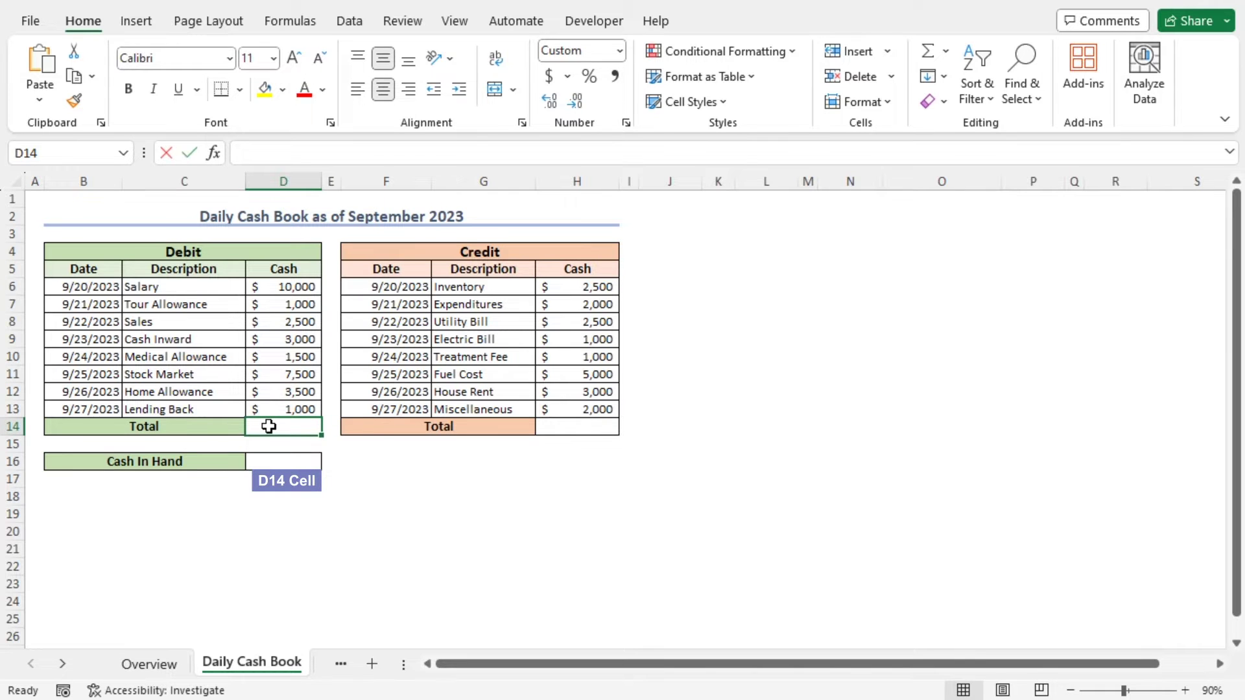
text(=)
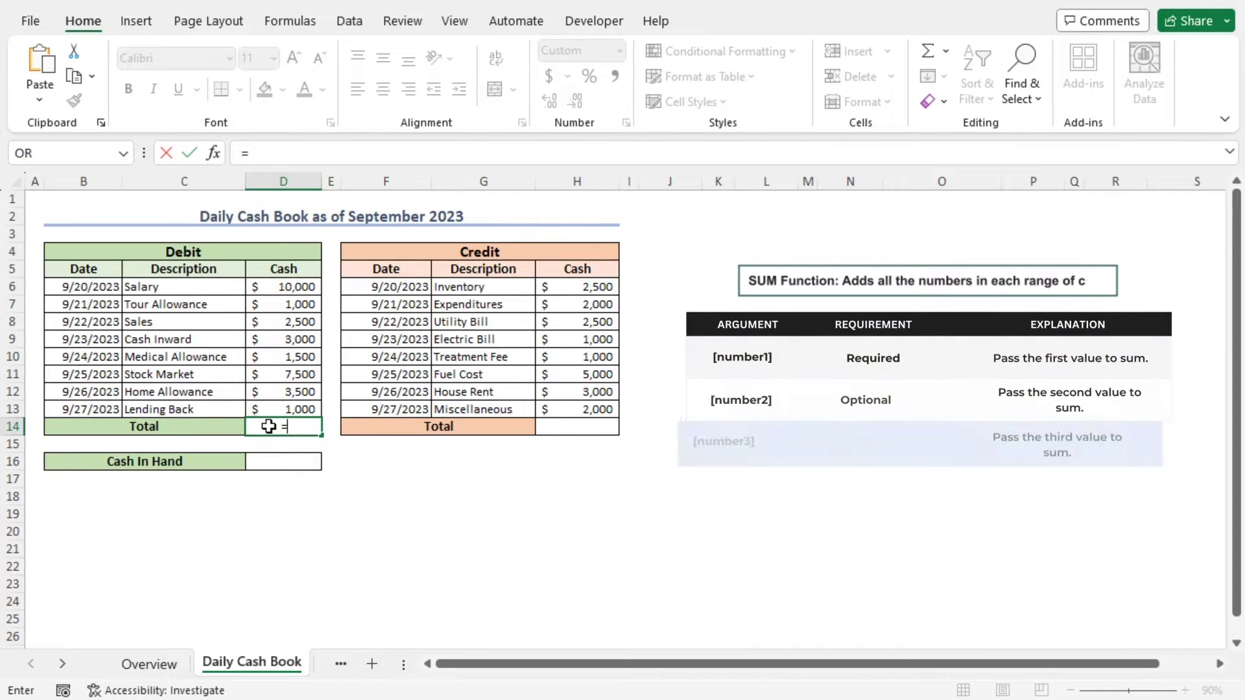
text(sum)
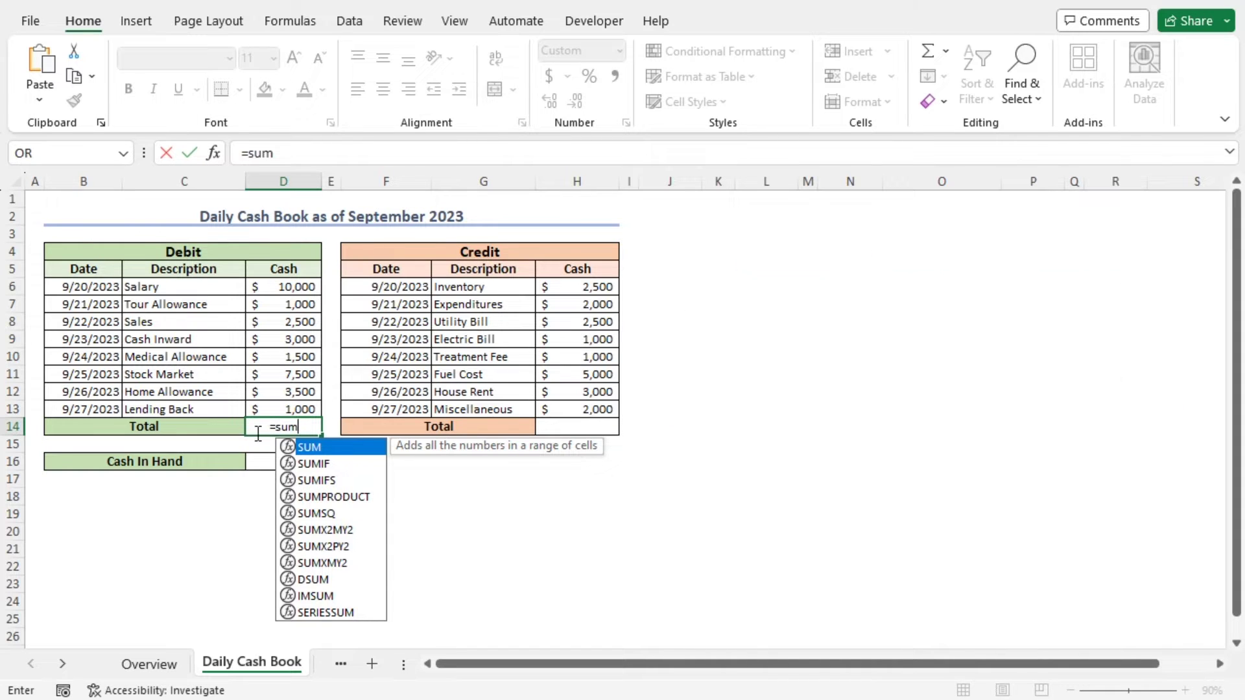
key(Tab)
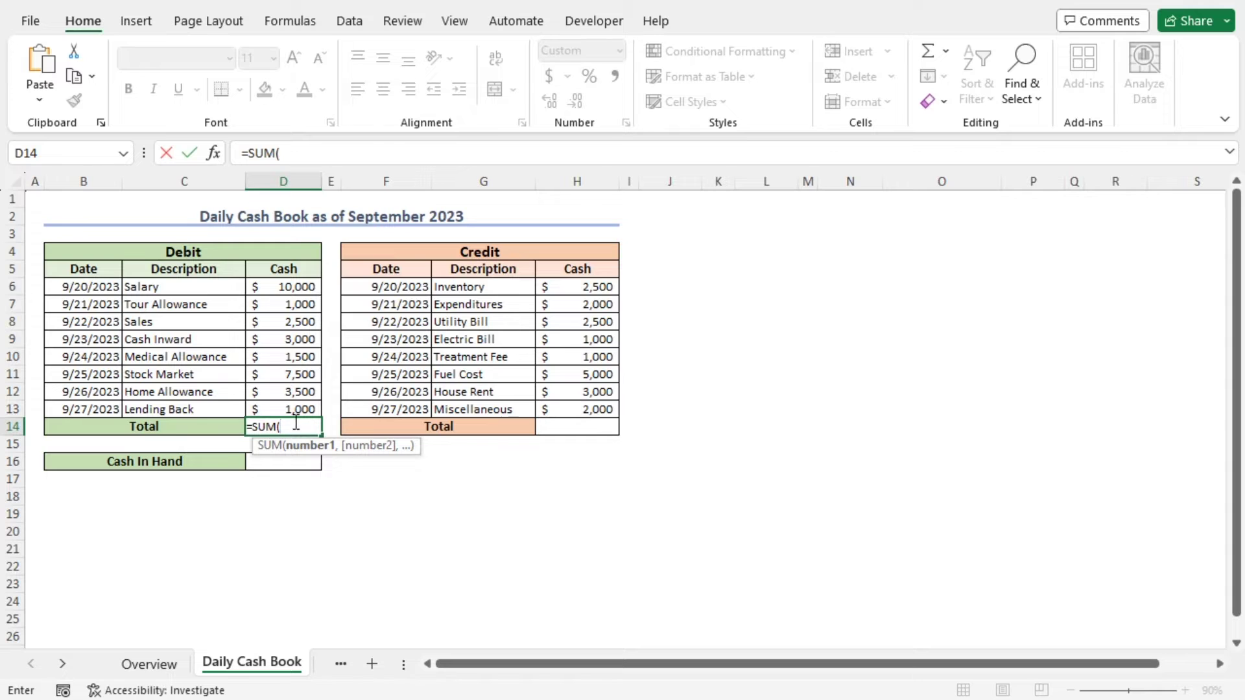
drag(264, 286, 269, 405)
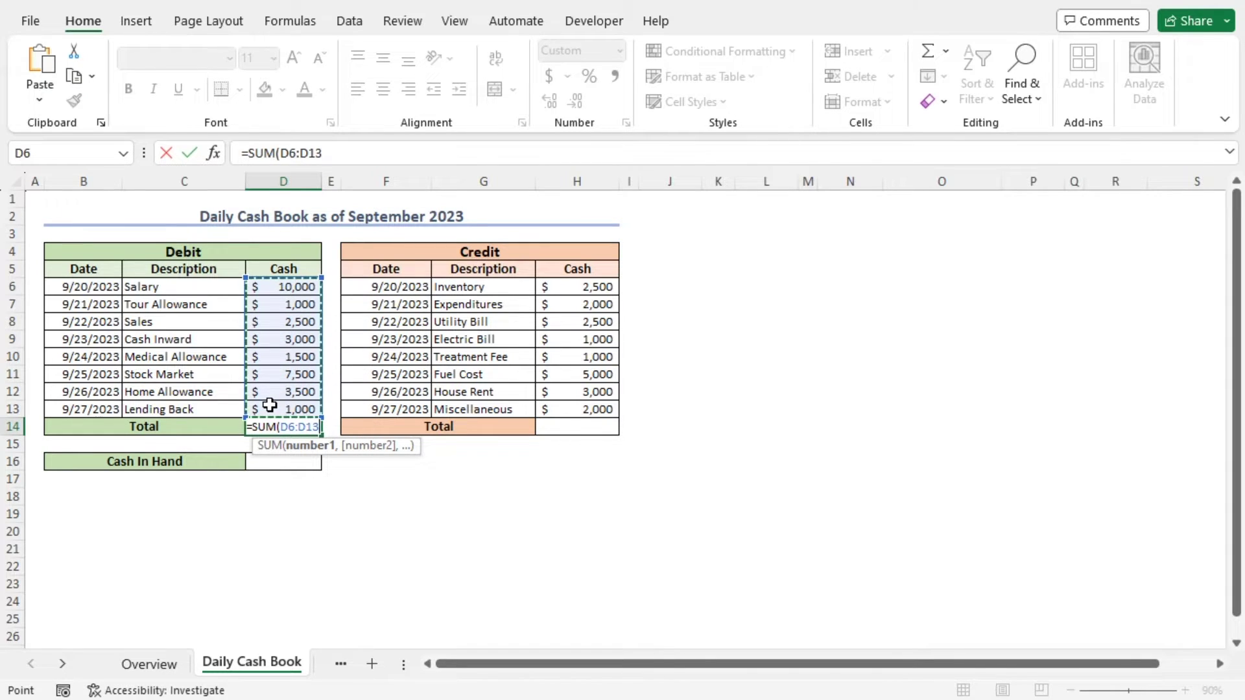
text())
key(Return)
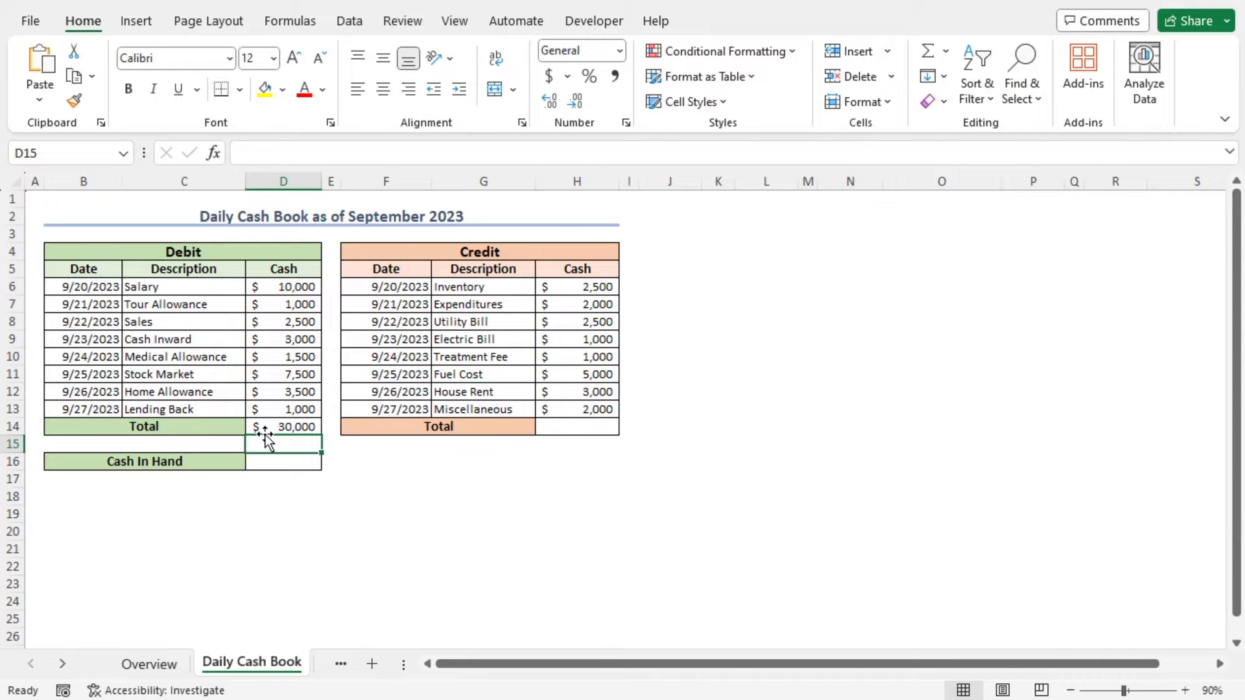
click(550, 428)
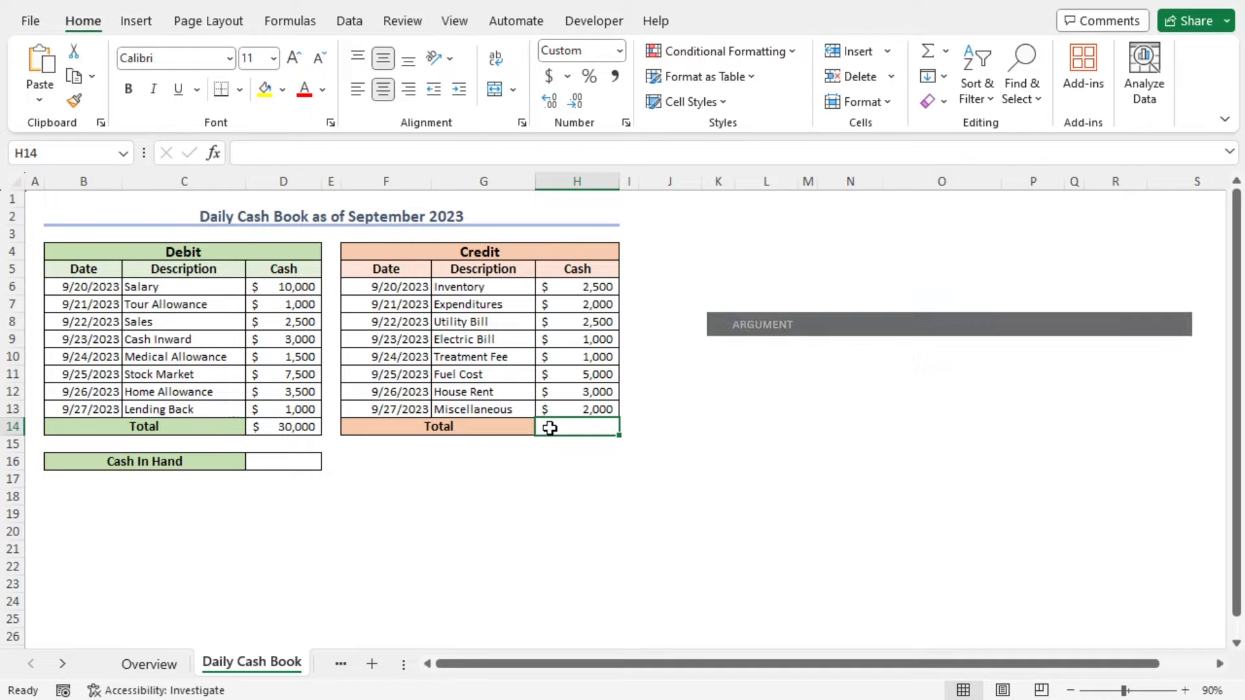
Enter =SUM(H6:H13) in H14 so the Credit total shows $19,000.
text(=SUM()
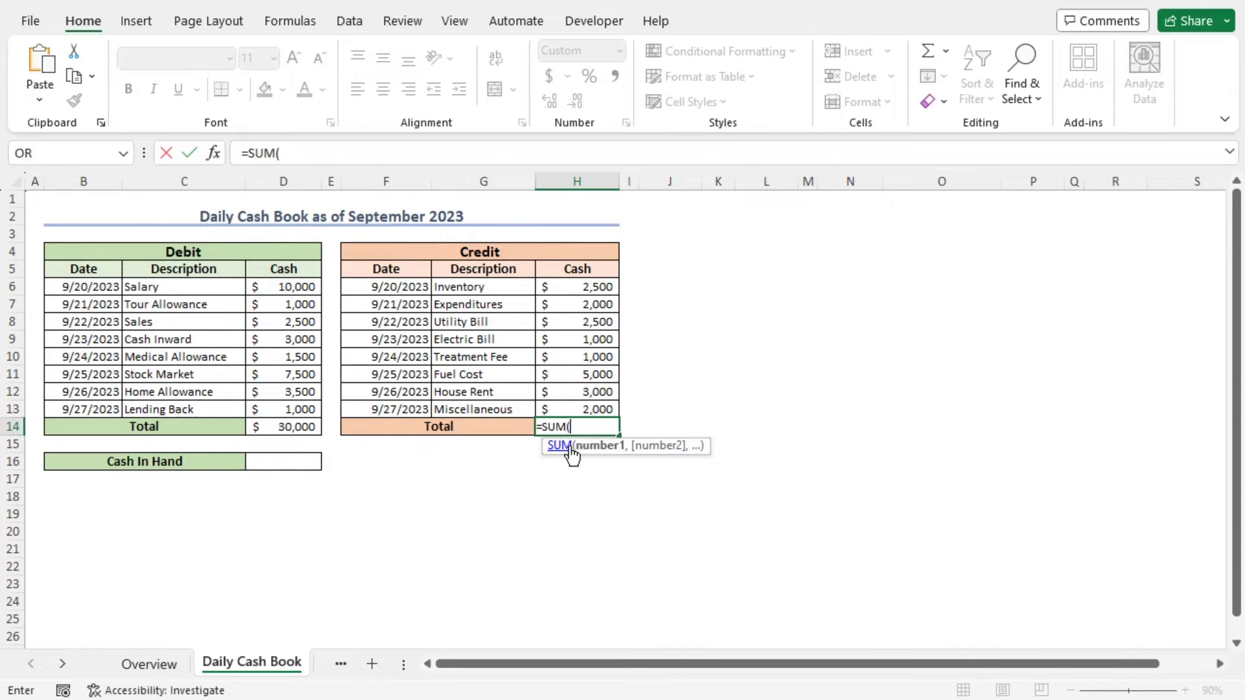
drag(584, 286, 578, 403)
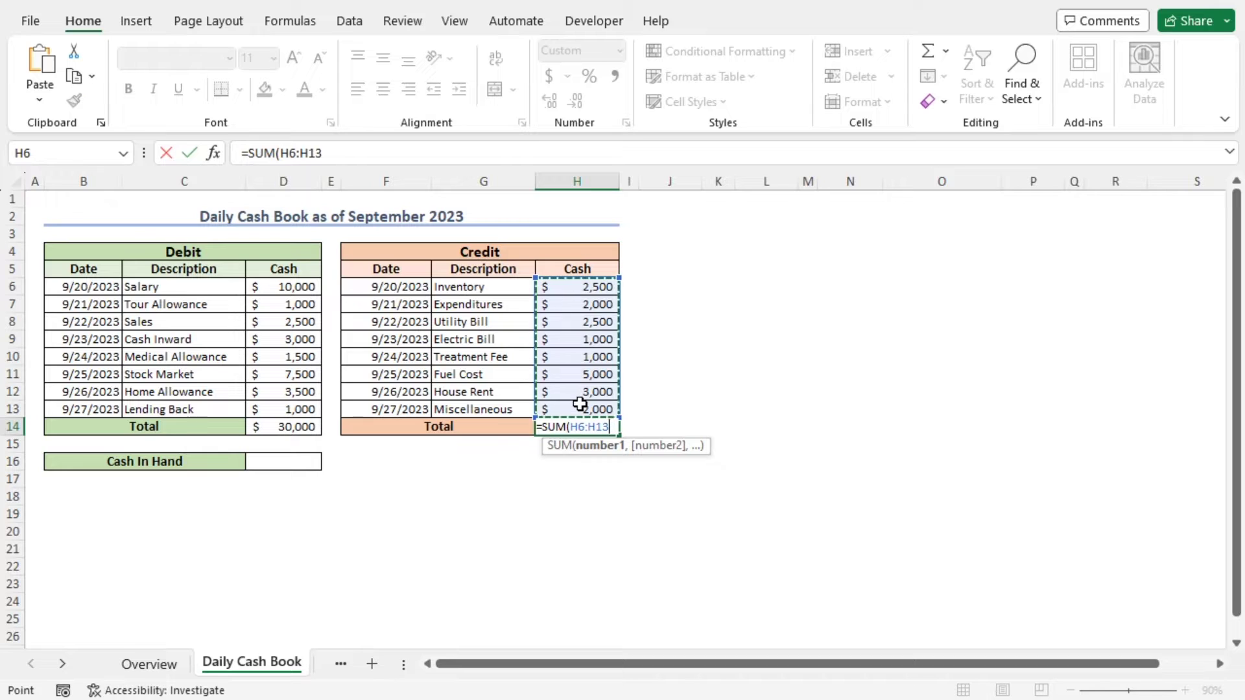
text())
key(Return)
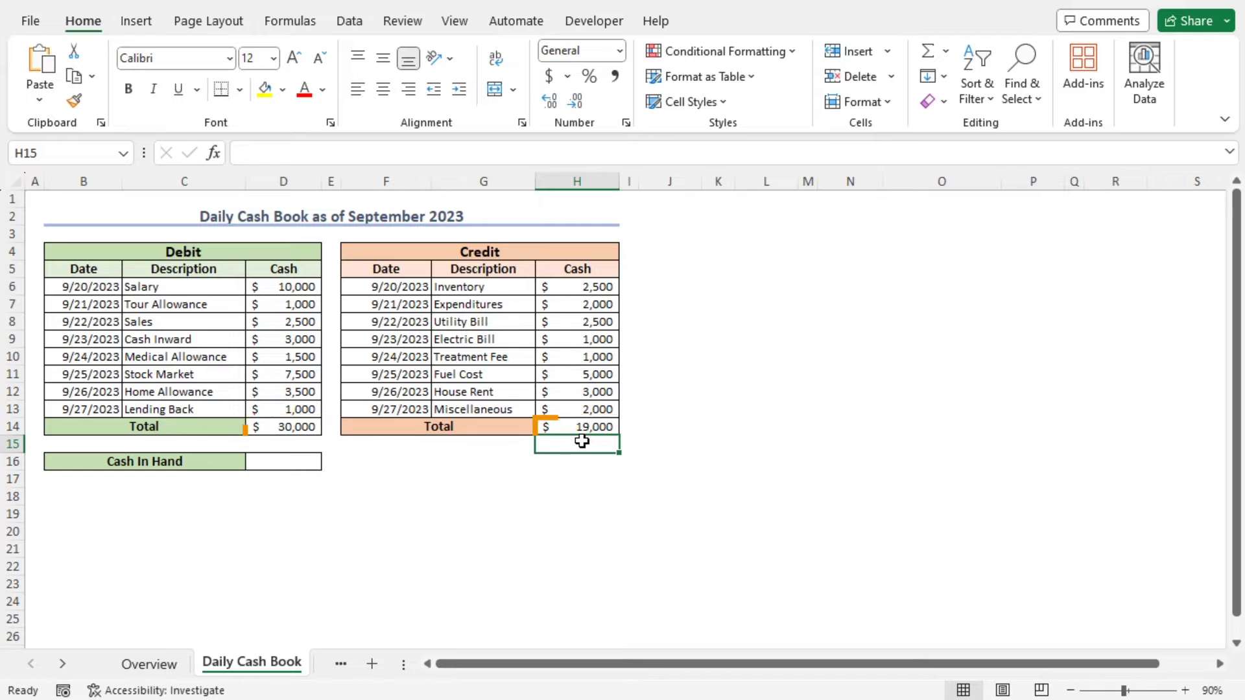
Enter =D14-H14 in D16 so Cash In Hand shows $11,000.
click(268, 462)
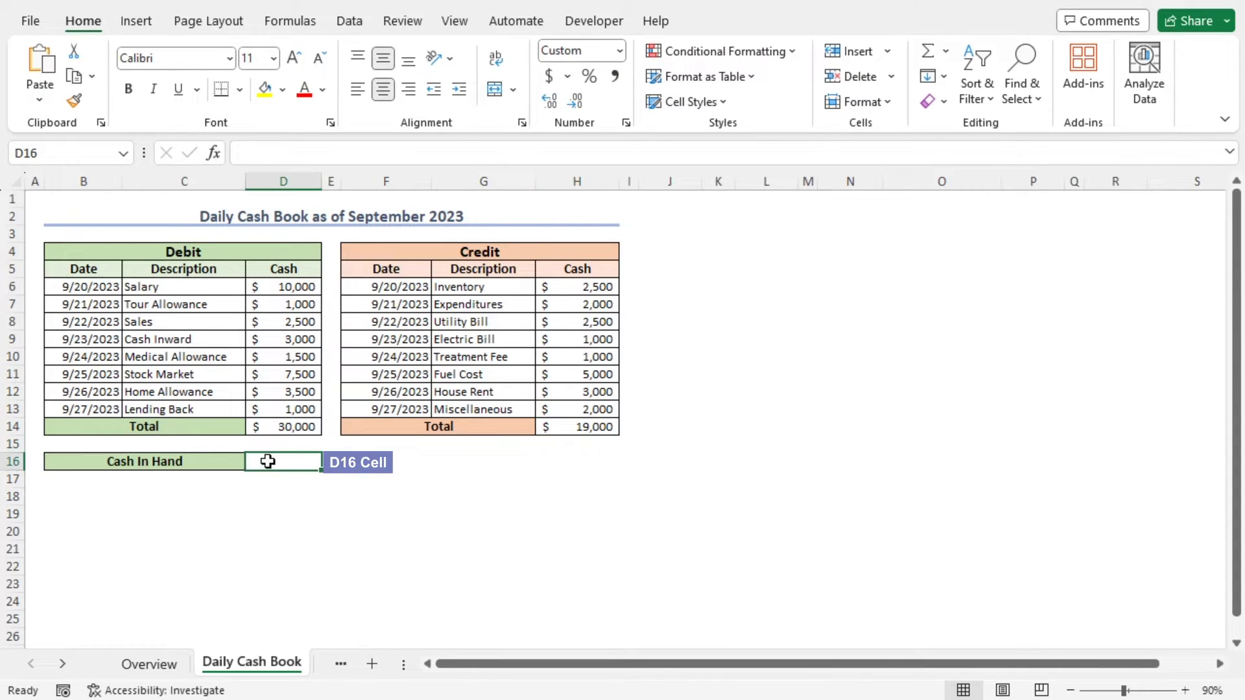
text(=)
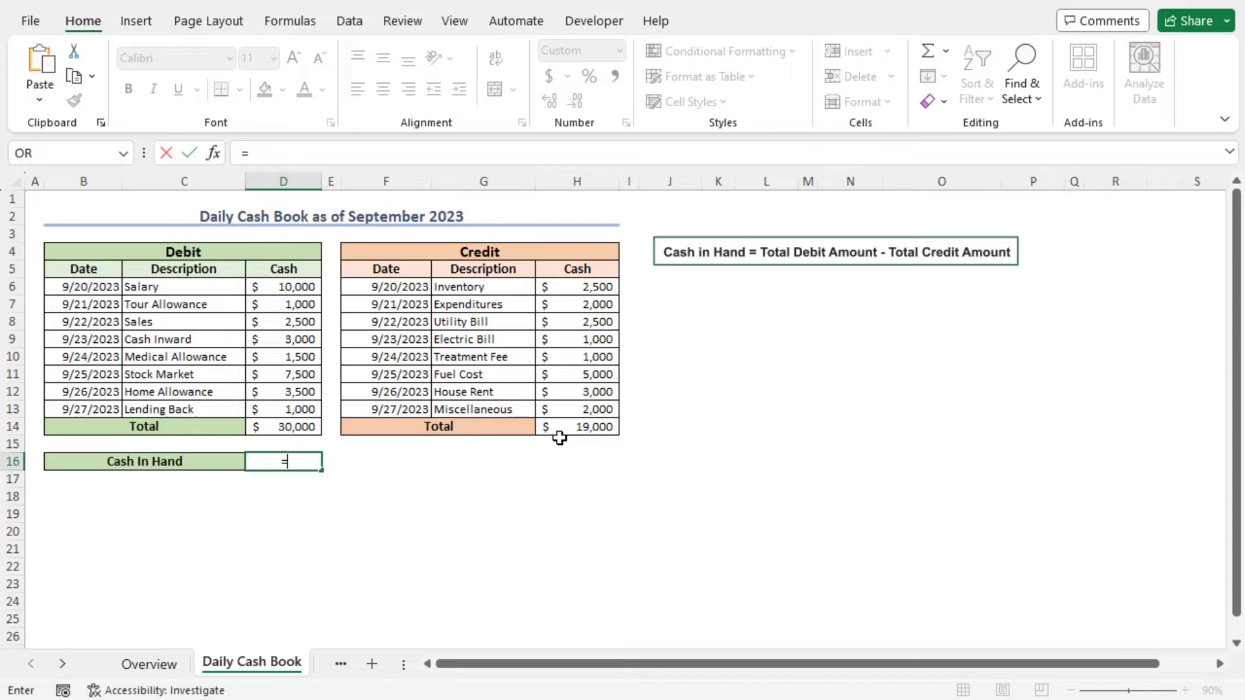
click(299, 426)
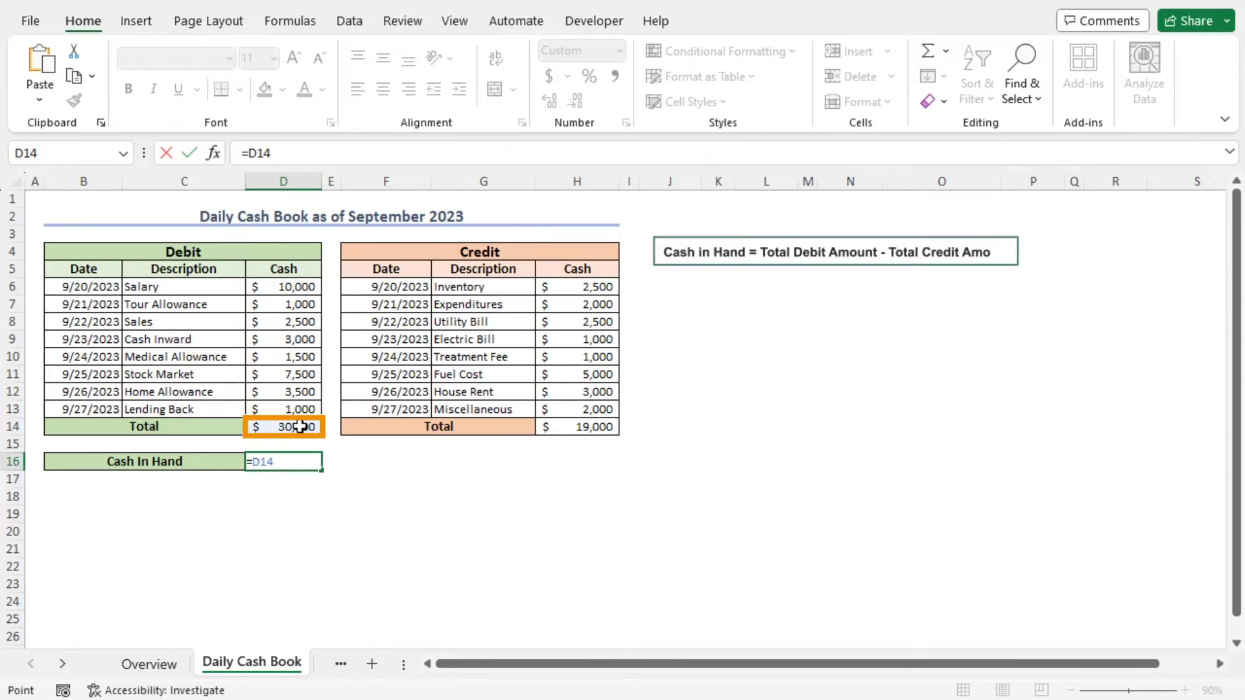
text(-)
click(579, 426)
key(Return)
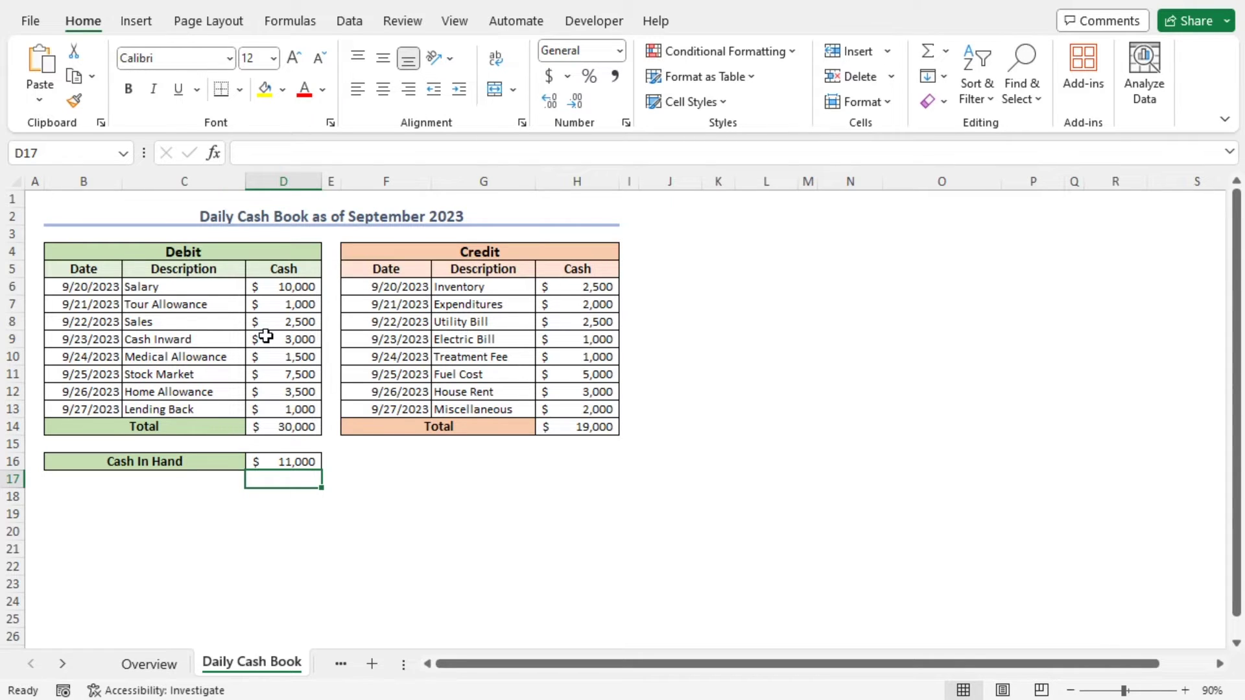
drag(163, 286, 302, 413)
Insert a 2-D pie chart of the Debit data C6:D13 and fit it over columns K–R.
click(137, 23)
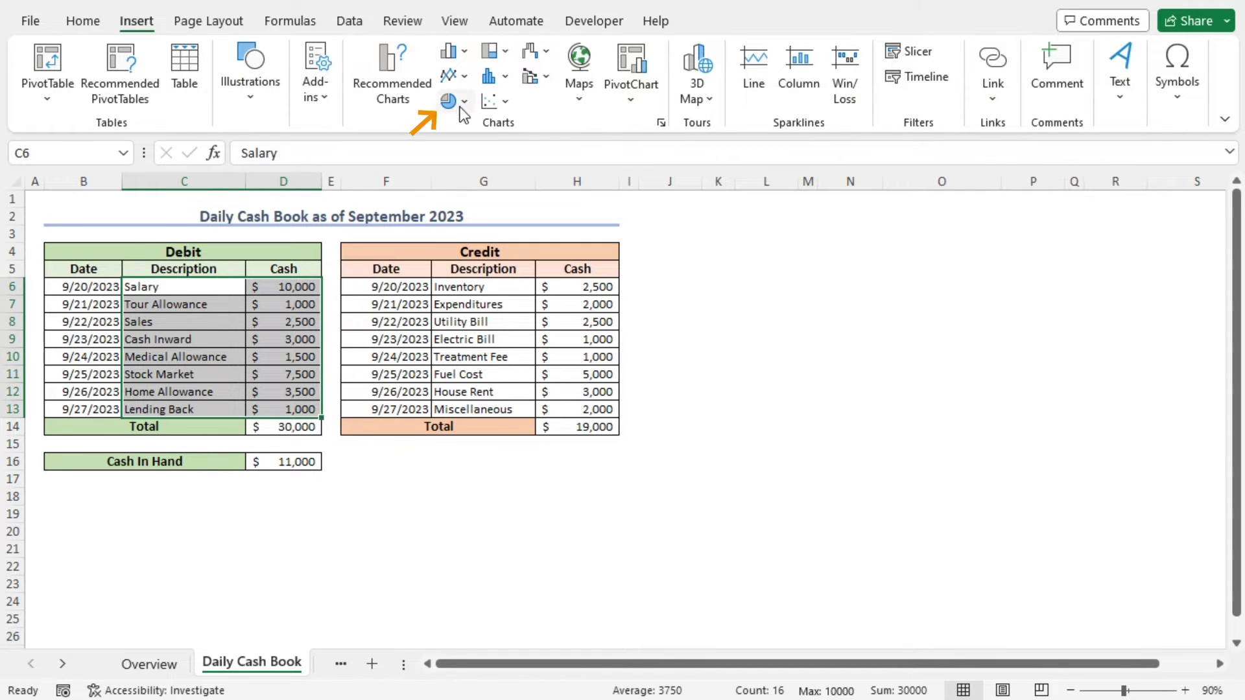
click(449, 102)
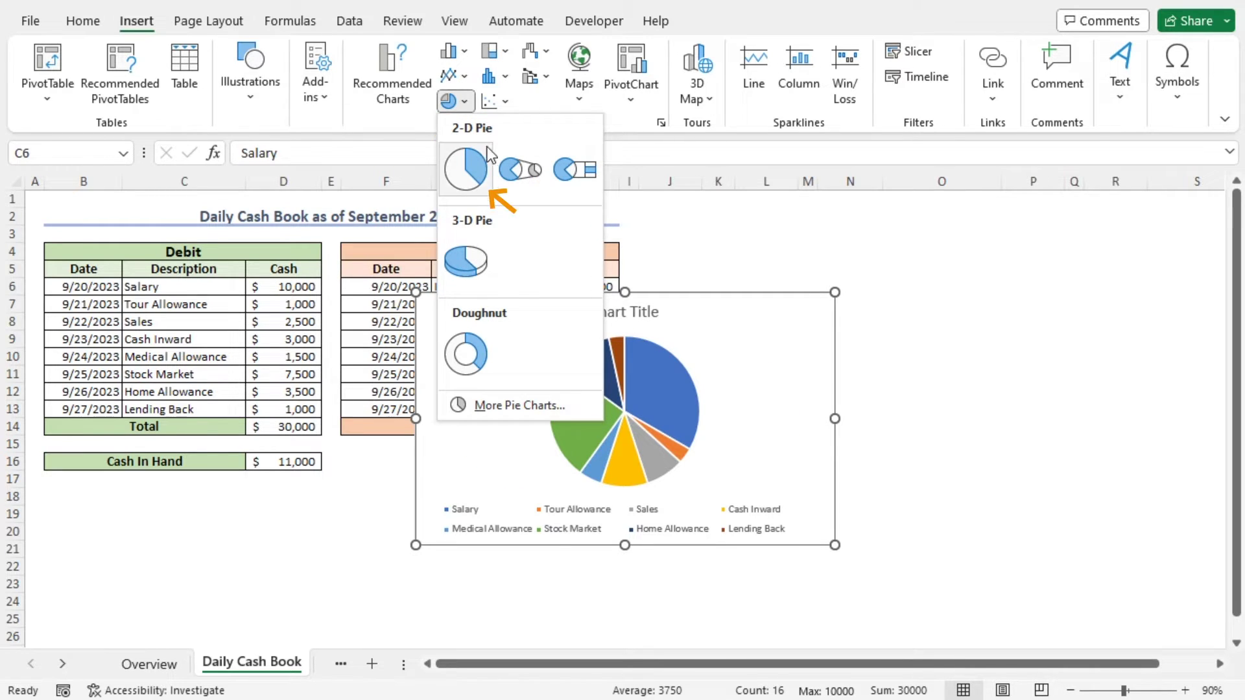
click(465, 168)
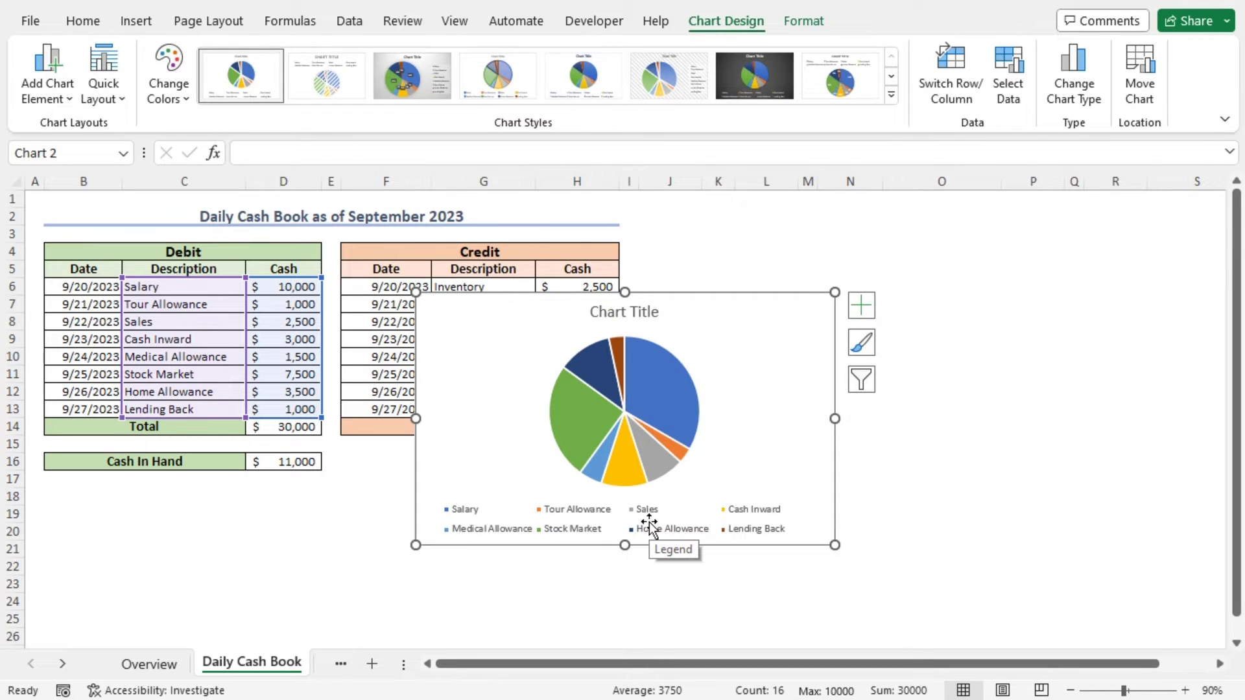
drag(773, 382, 1054, 284)
drag(696, 448, 710, 417)
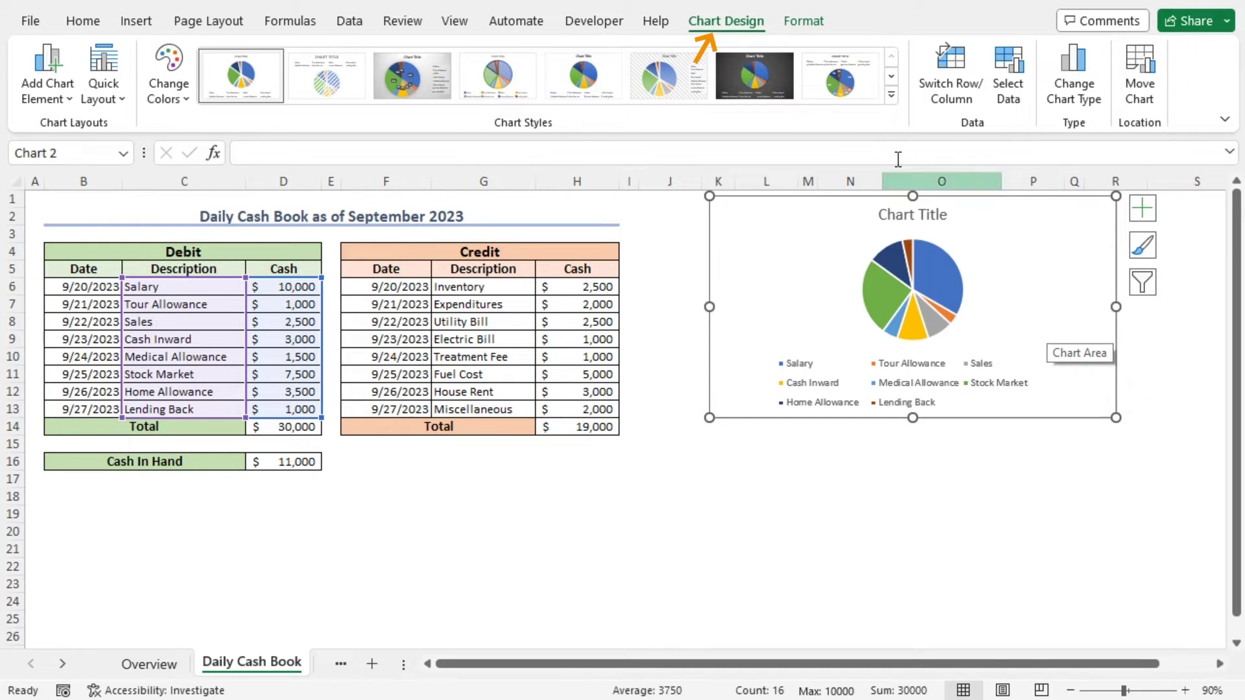
Apply chart Style 3 (grey background, percentage labels, right legend) to the debit pie.
click(892, 94)
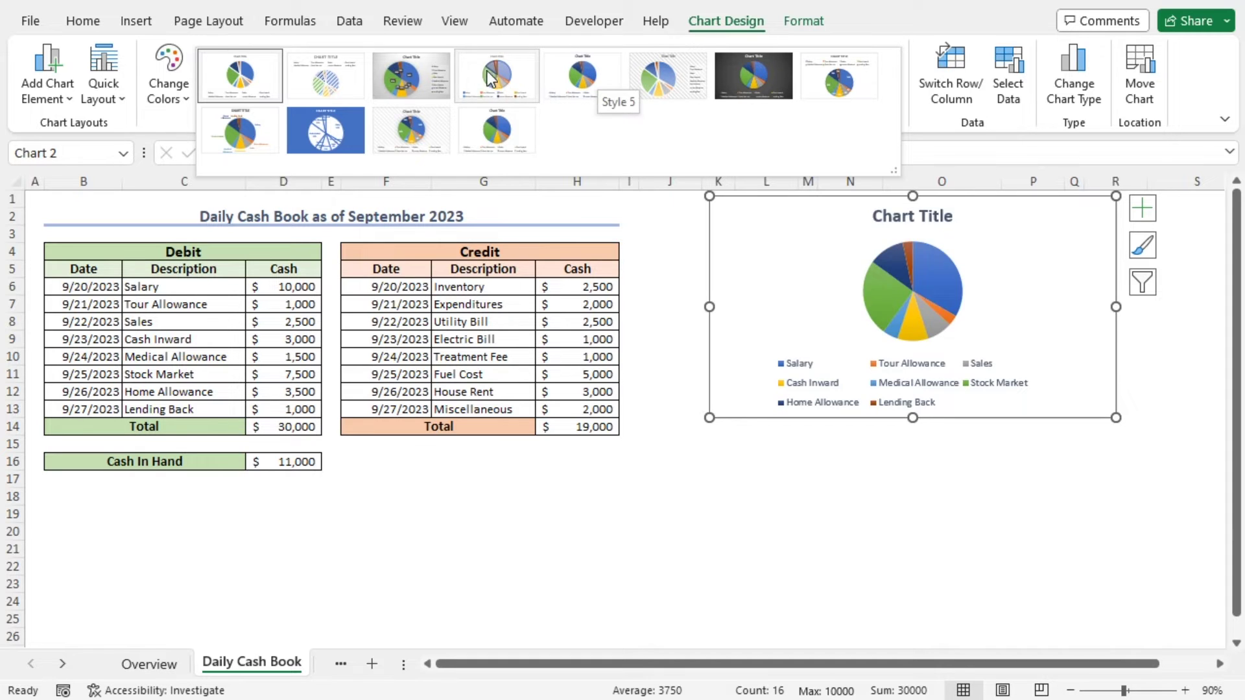
click(407, 84)
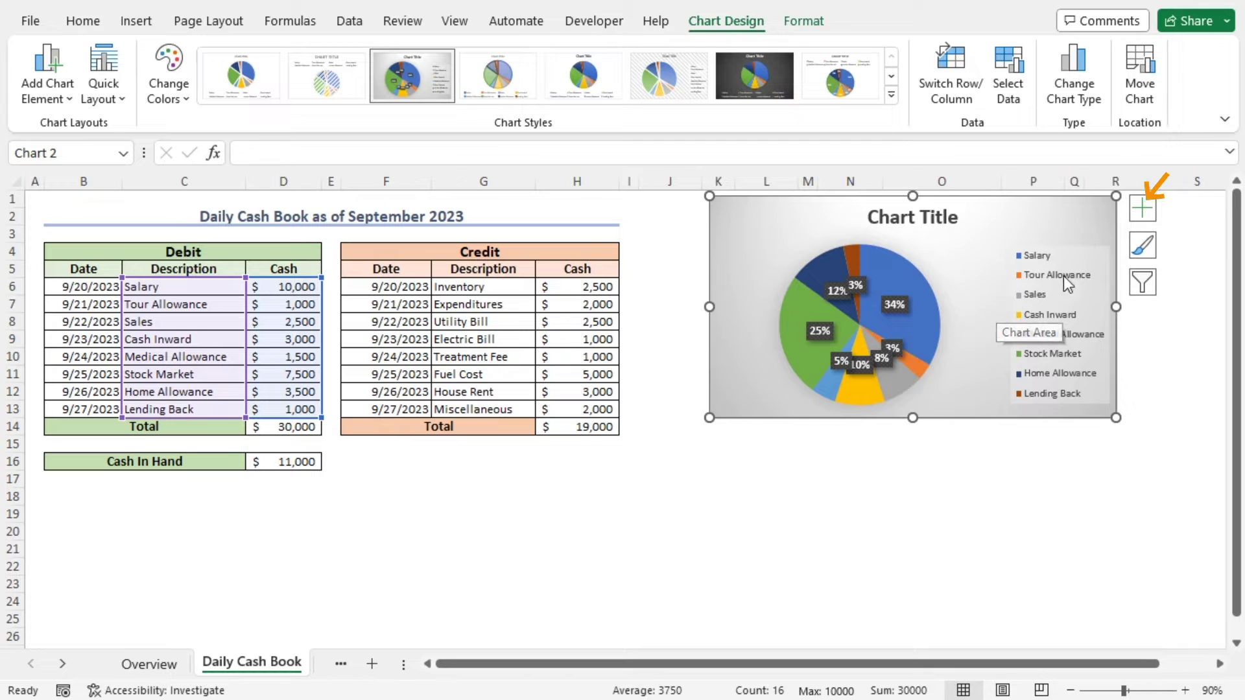
Set the debit pie chart's data labels to Outside End.
click(1142, 209)
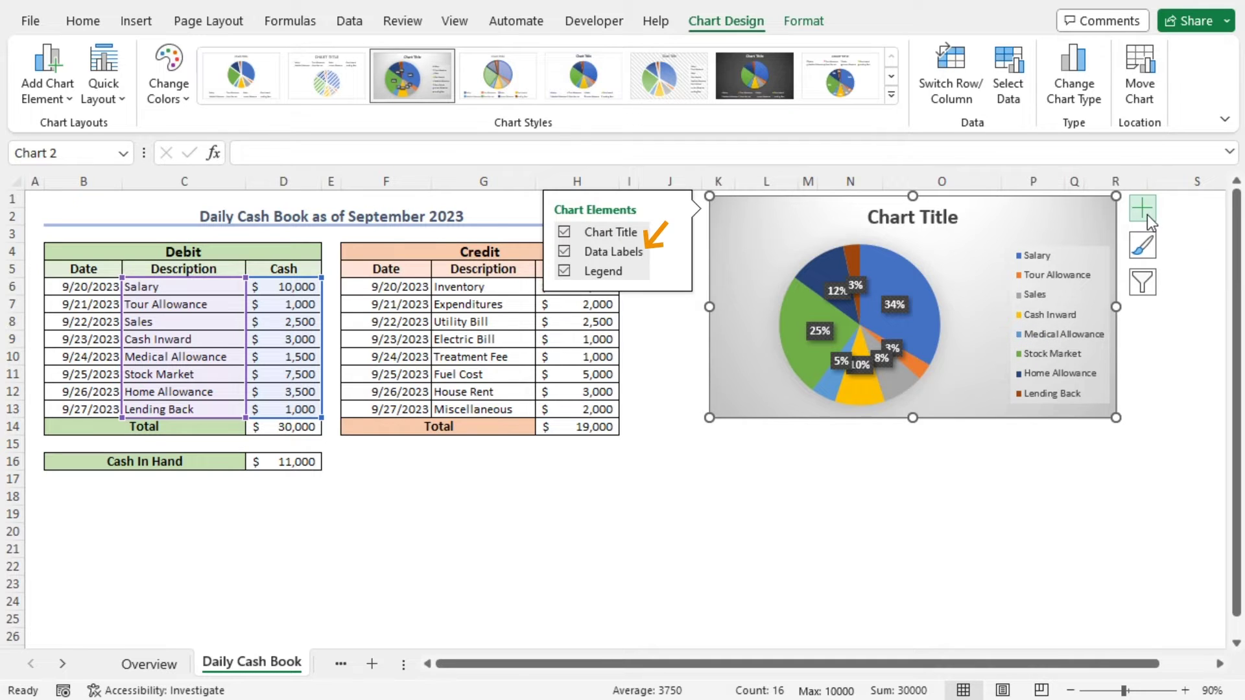
click(673, 252)
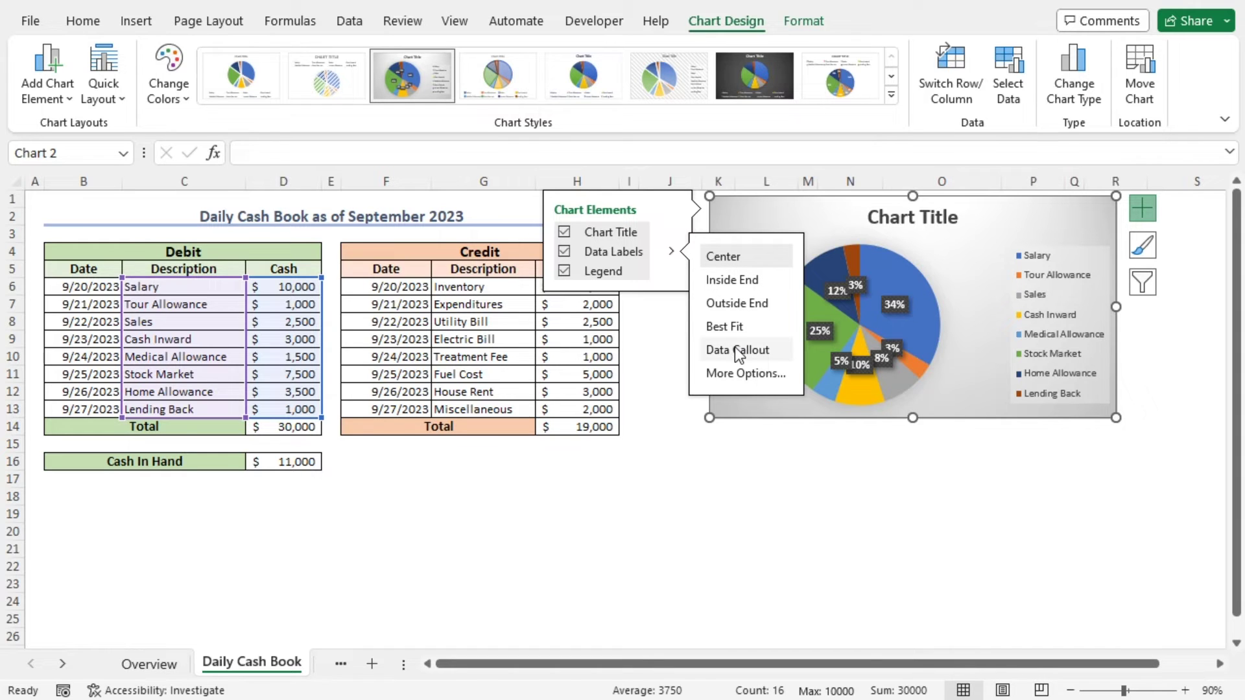
click(723, 302)
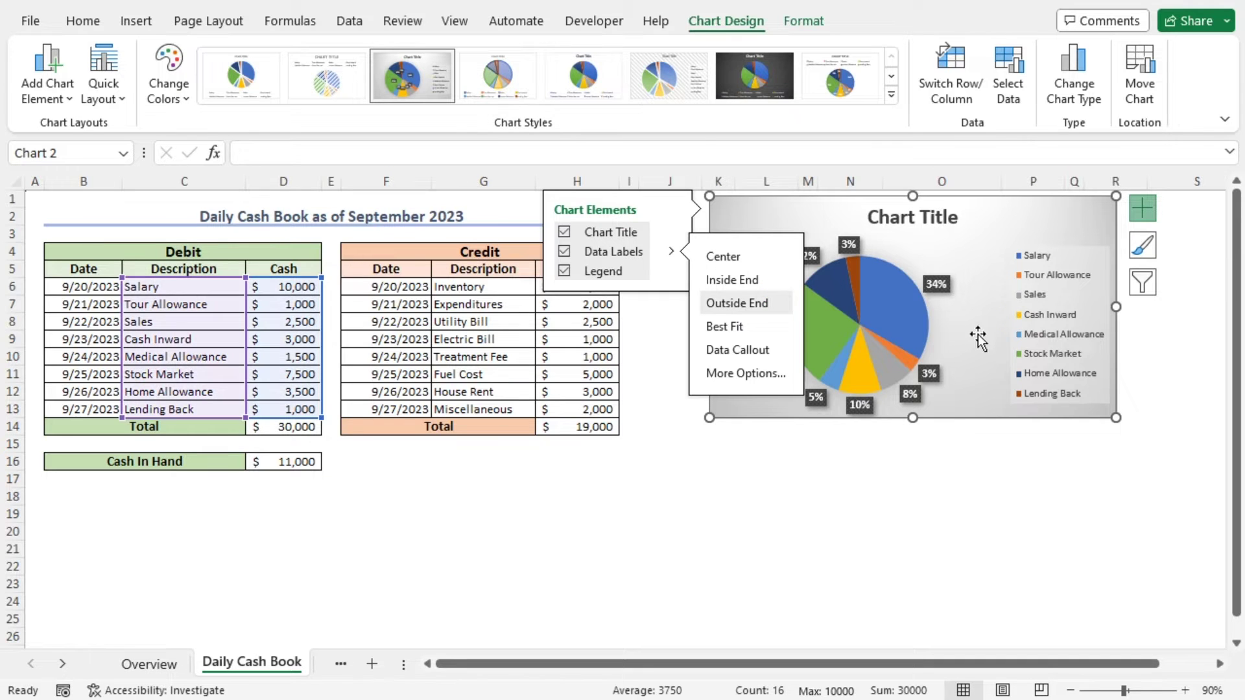
click(1145, 215)
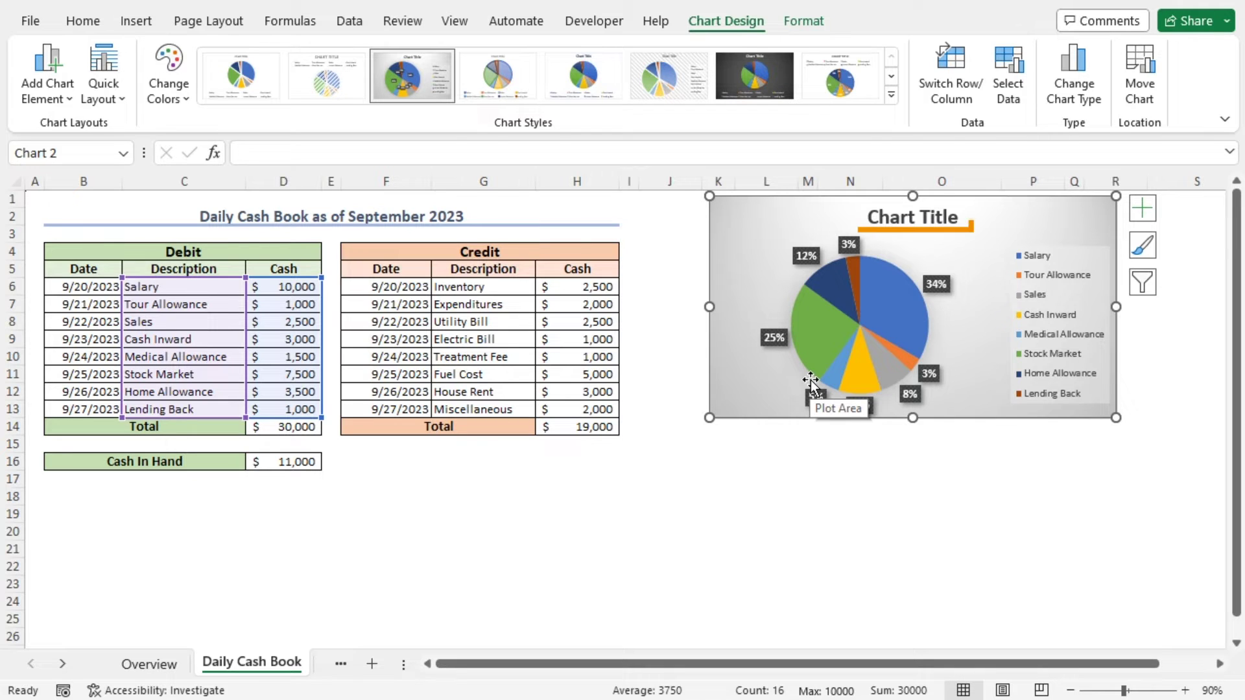
Replace the debit chart's default title with 'Categories of Debit'.
triple_click(909, 218)
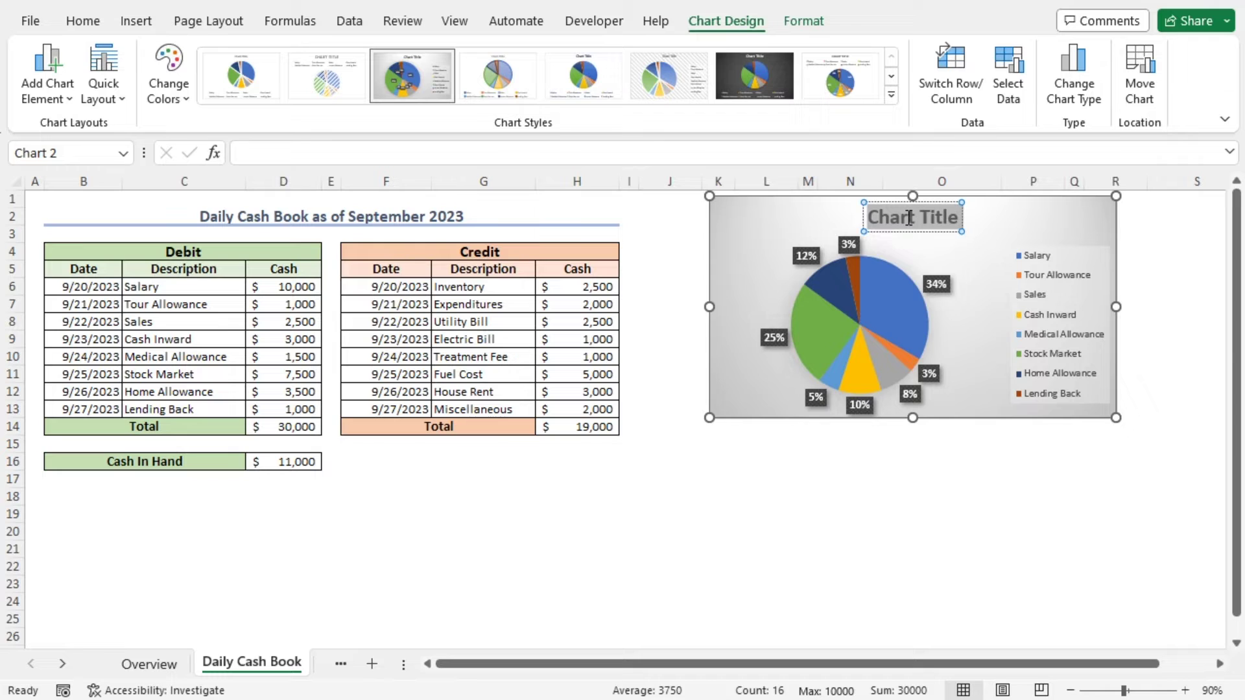
text(Categories of Debit)
key(Escape)
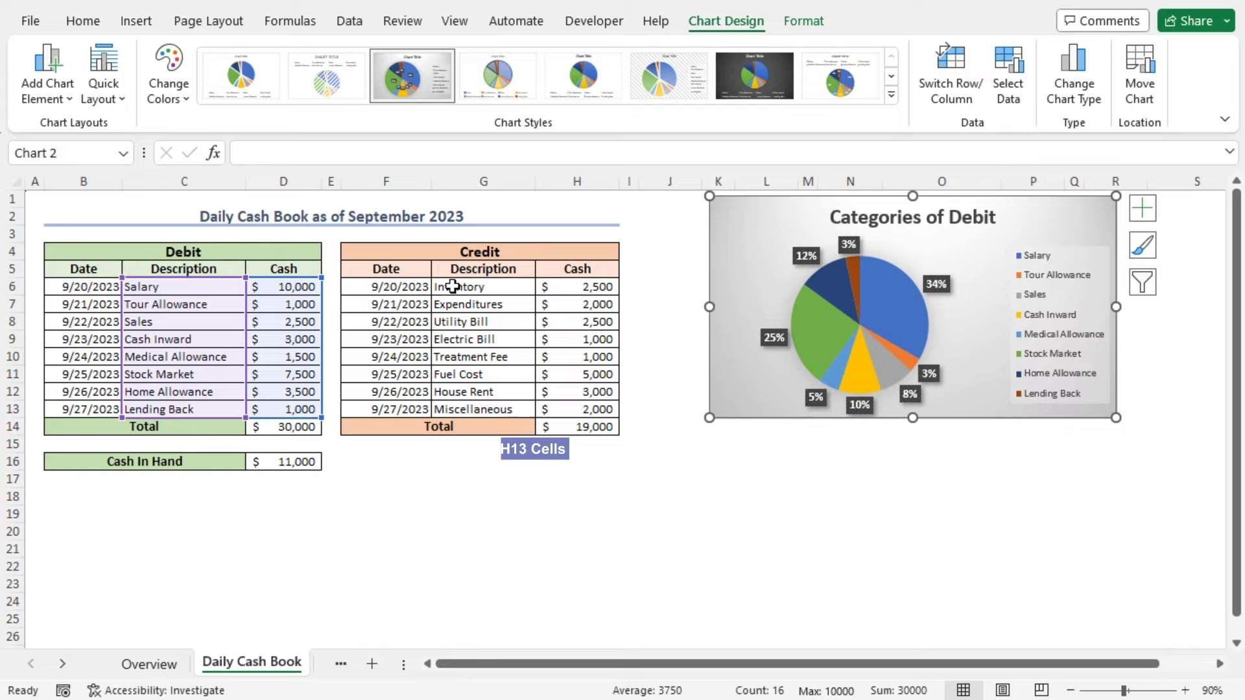
drag(452, 286, 581, 405)
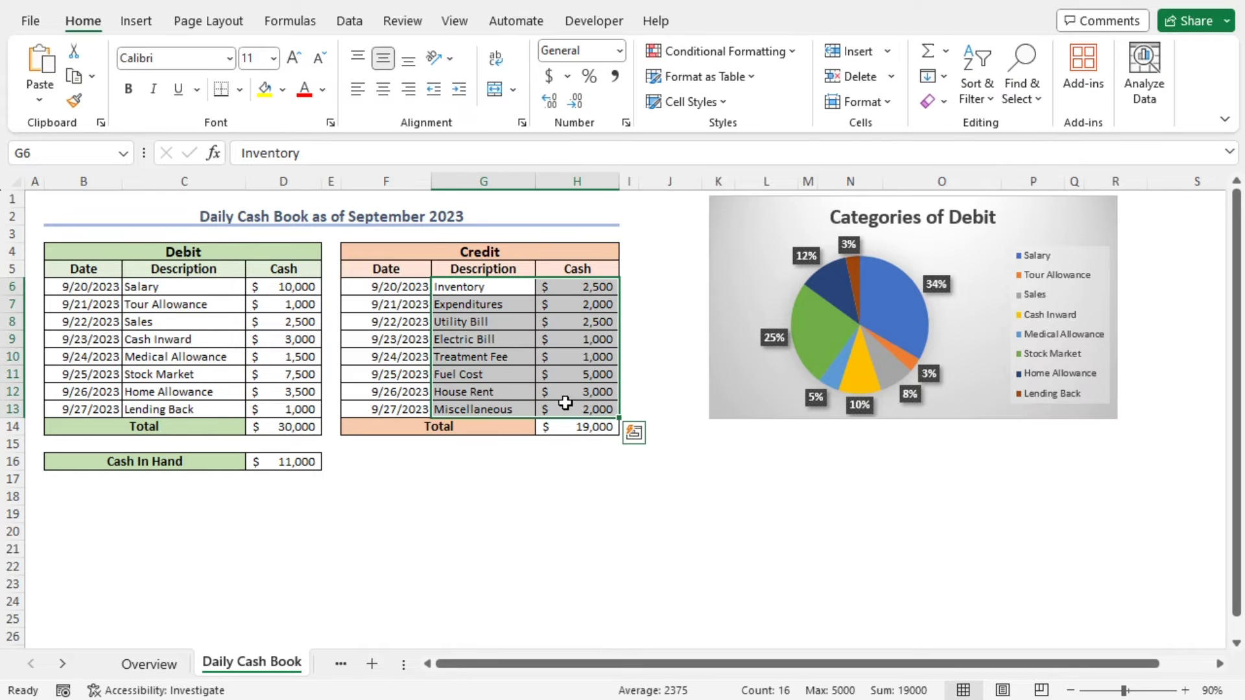
Insert a 2-D pie chart of the Credit data G6:H13 and move it below the debit chart.
click(137, 23)
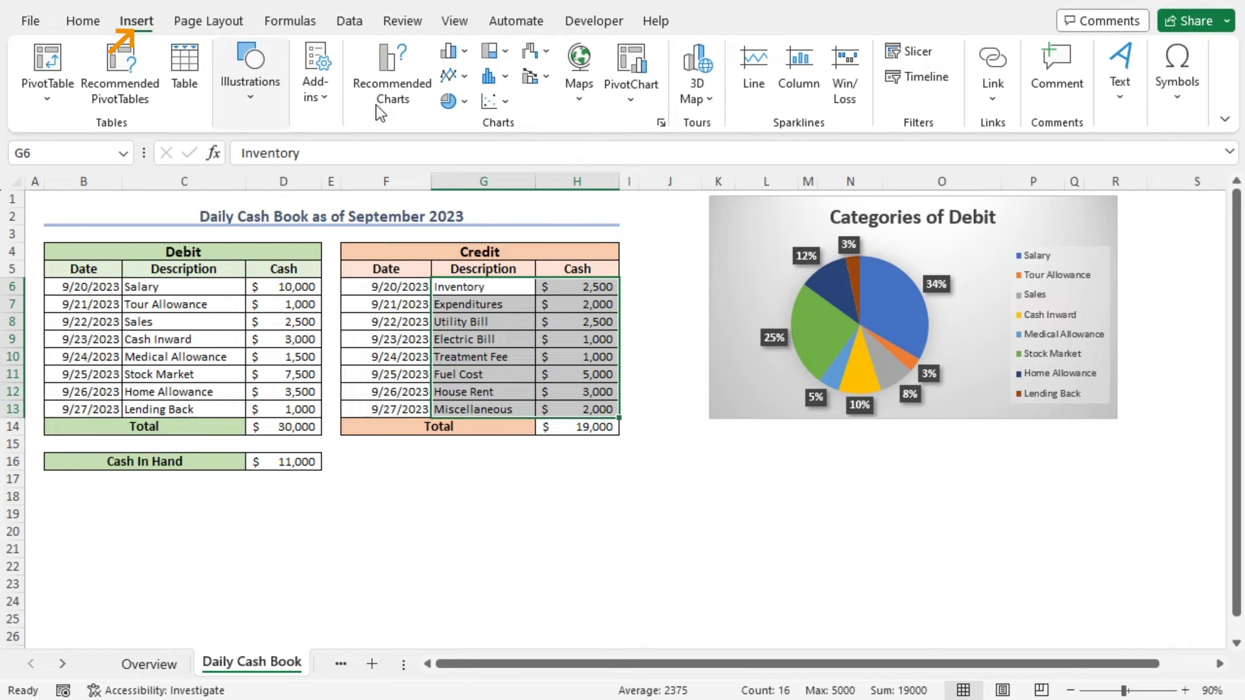
click(447, 104)
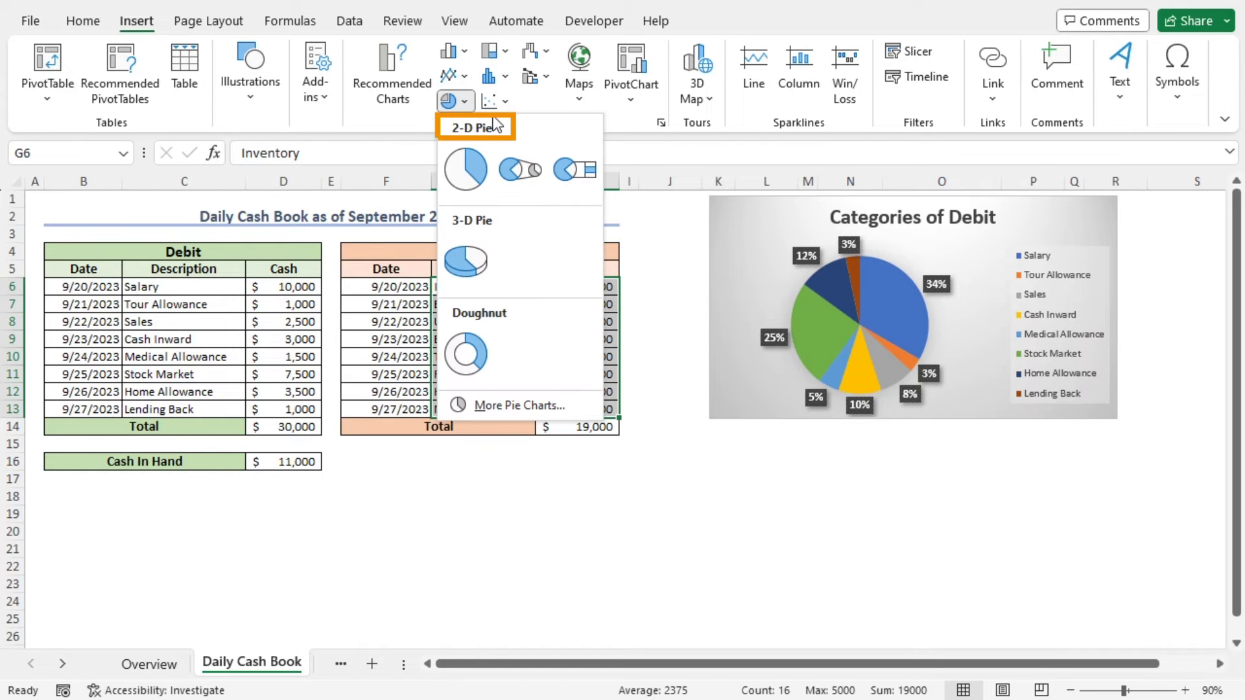
click(466, 169)
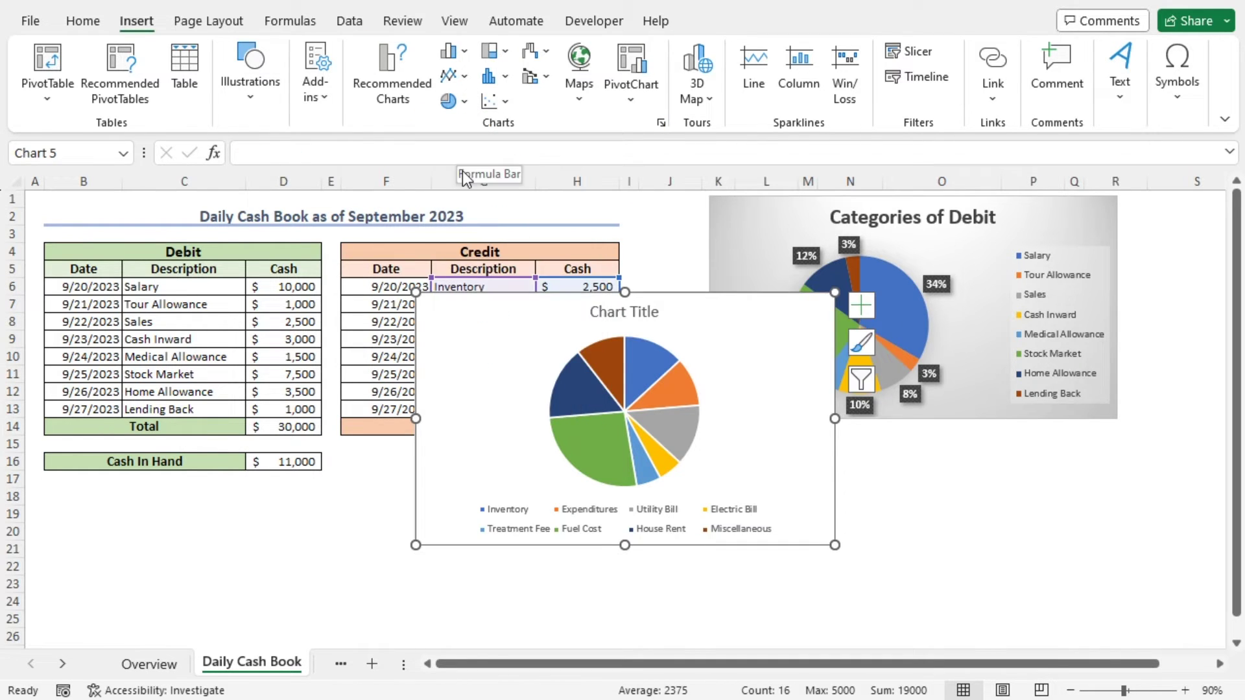
drag(708, 330, 1067, 453)
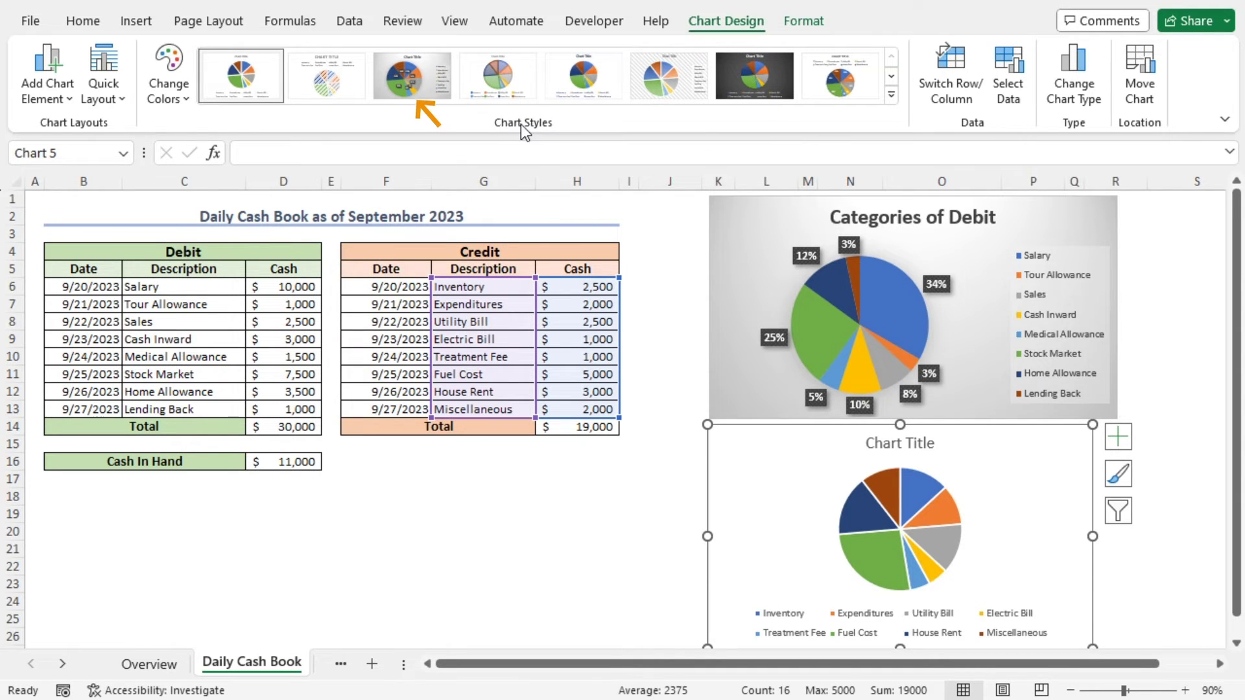
Apply the third chart style to the credit pie and set its data labels to Outside End.
click(404, 79)
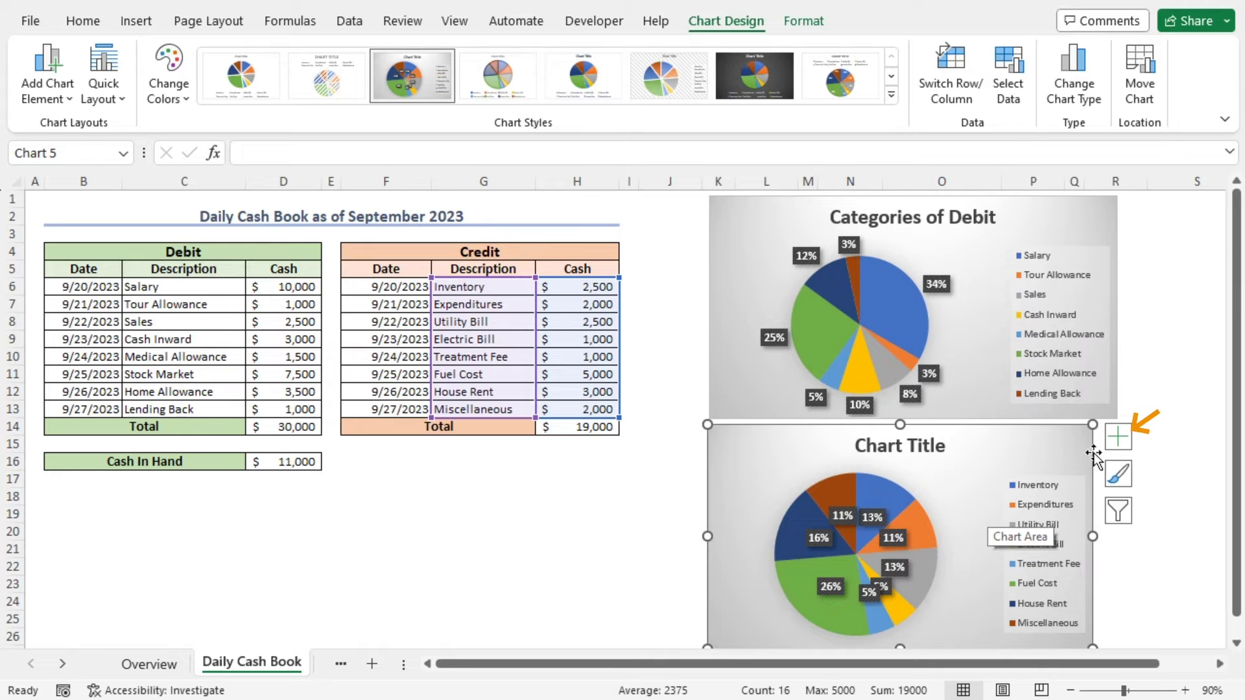
click(1118, 438)
click(667, 481)
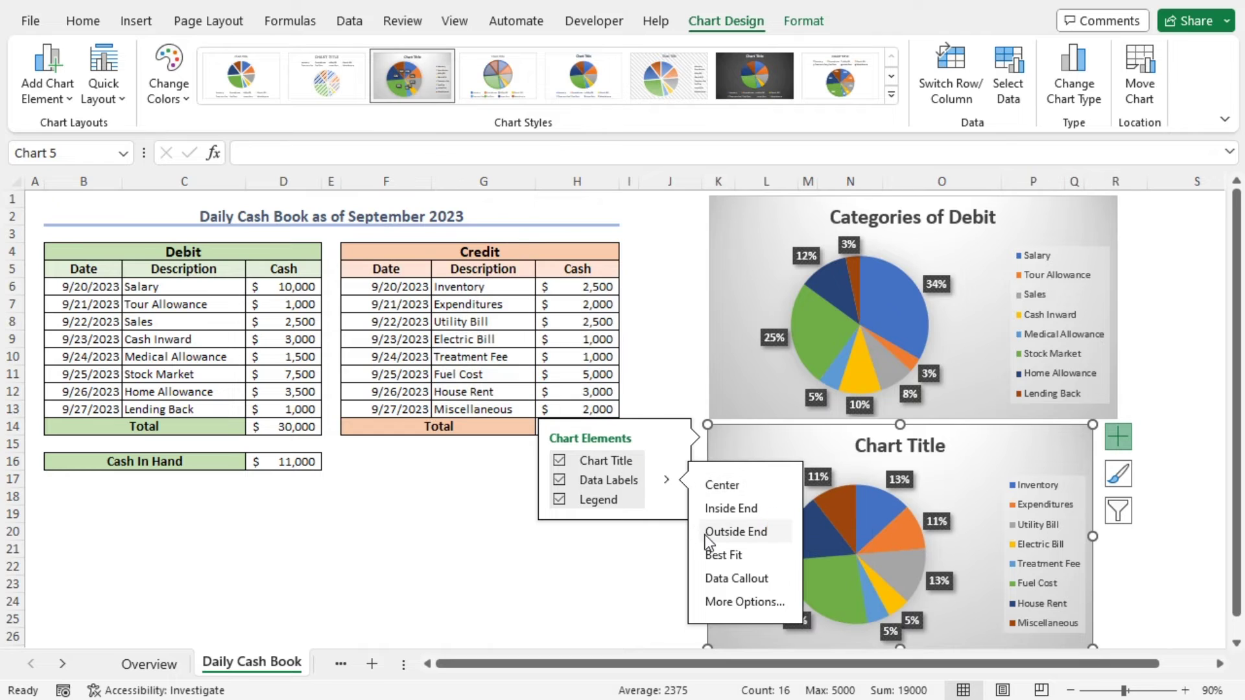
click(1120, 446)
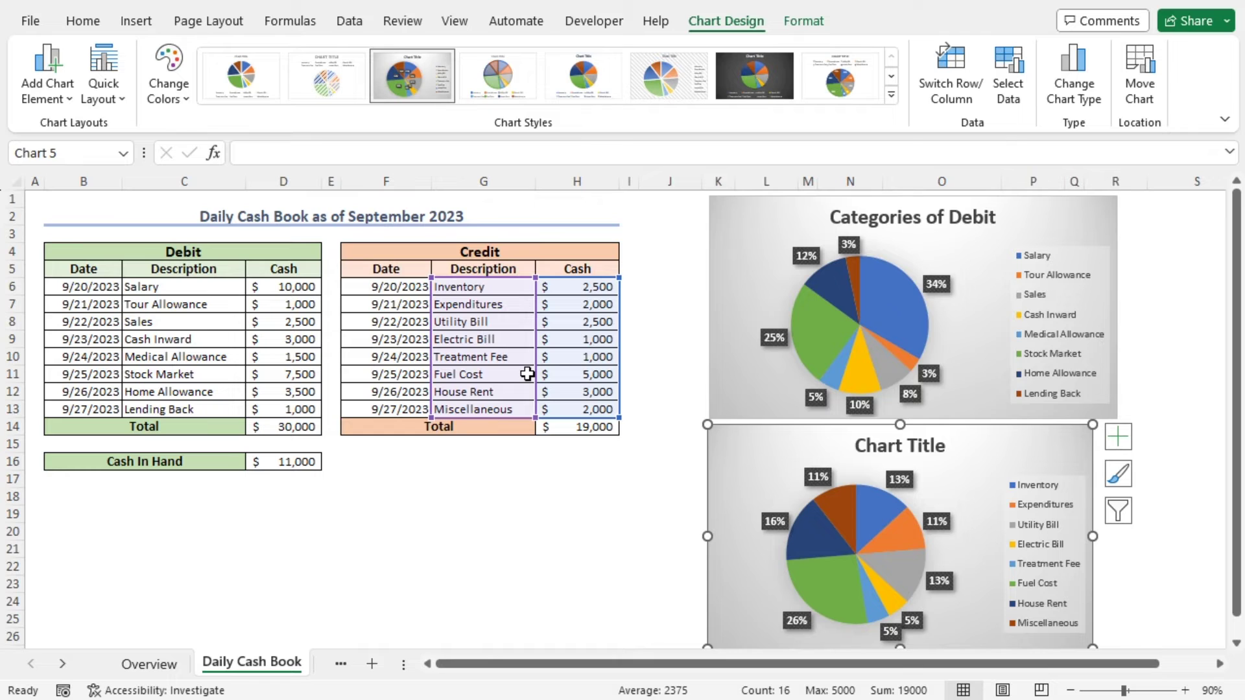
Replace the credit chart's default title with 'Categories of Credit'.
click(879, 449)
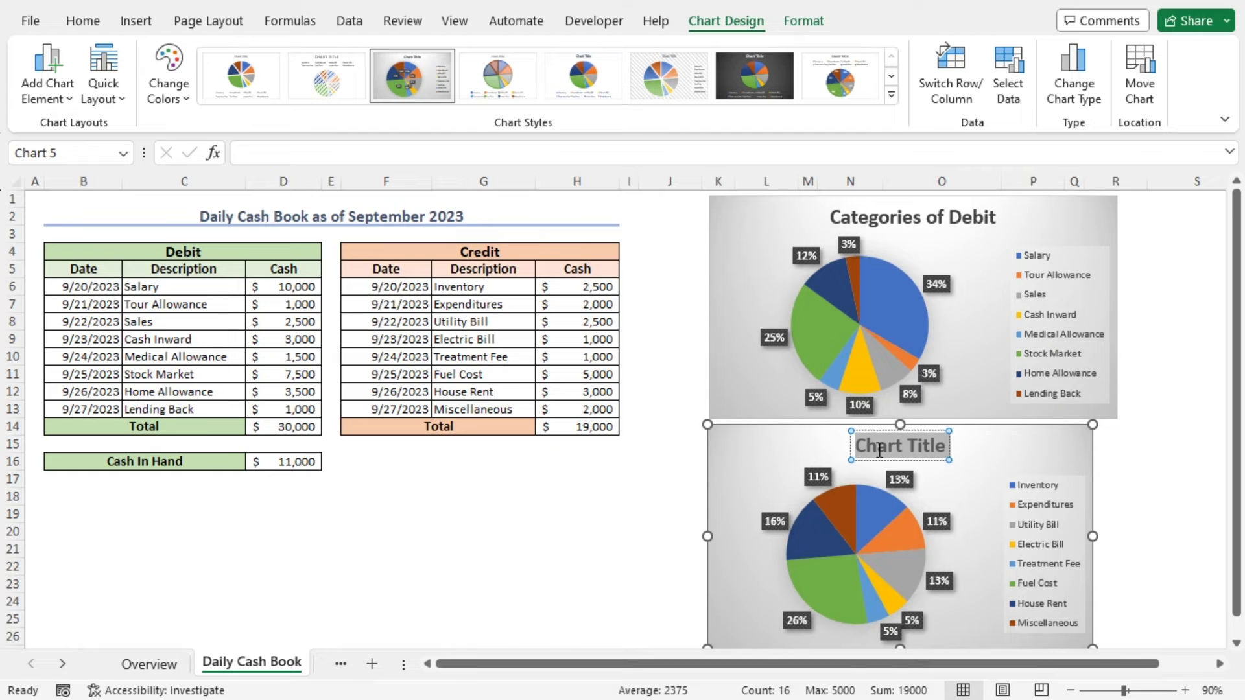
text(Categories of Credit)
key(Escape)
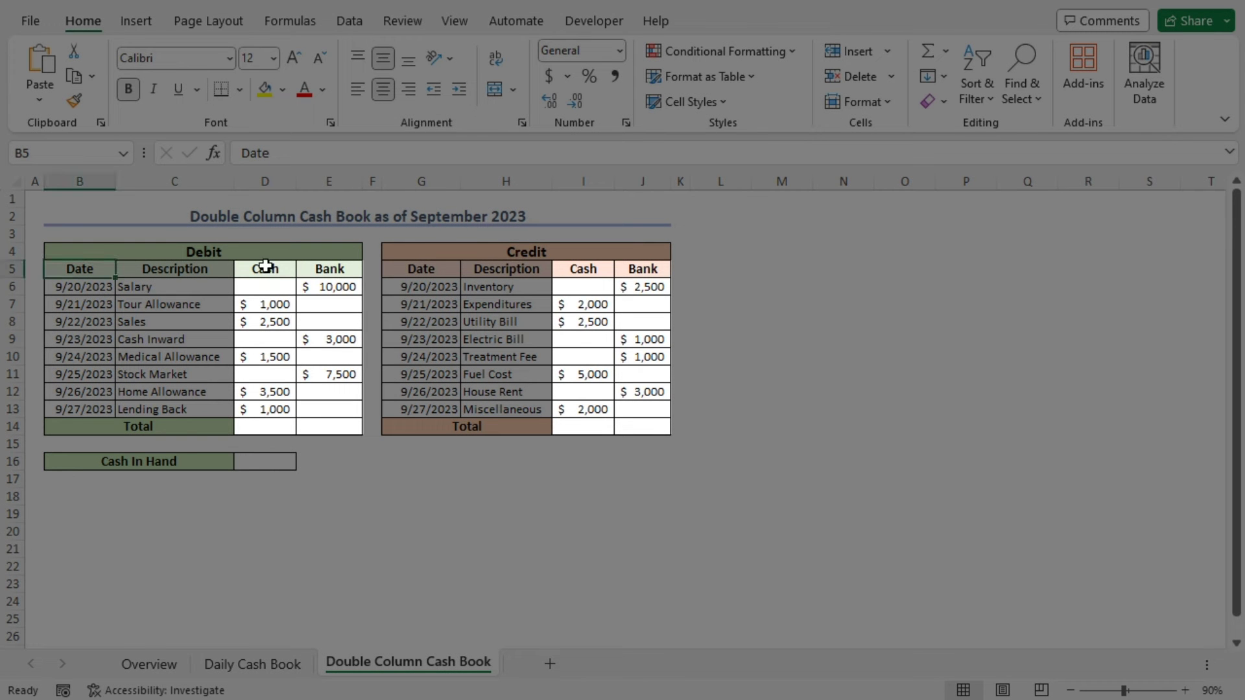
Enter =SUM(D6:D13) in D14 and fill it right to E14, giving debit totals 9,500 and 20,500.
click(265, 267)
click(336, 270)
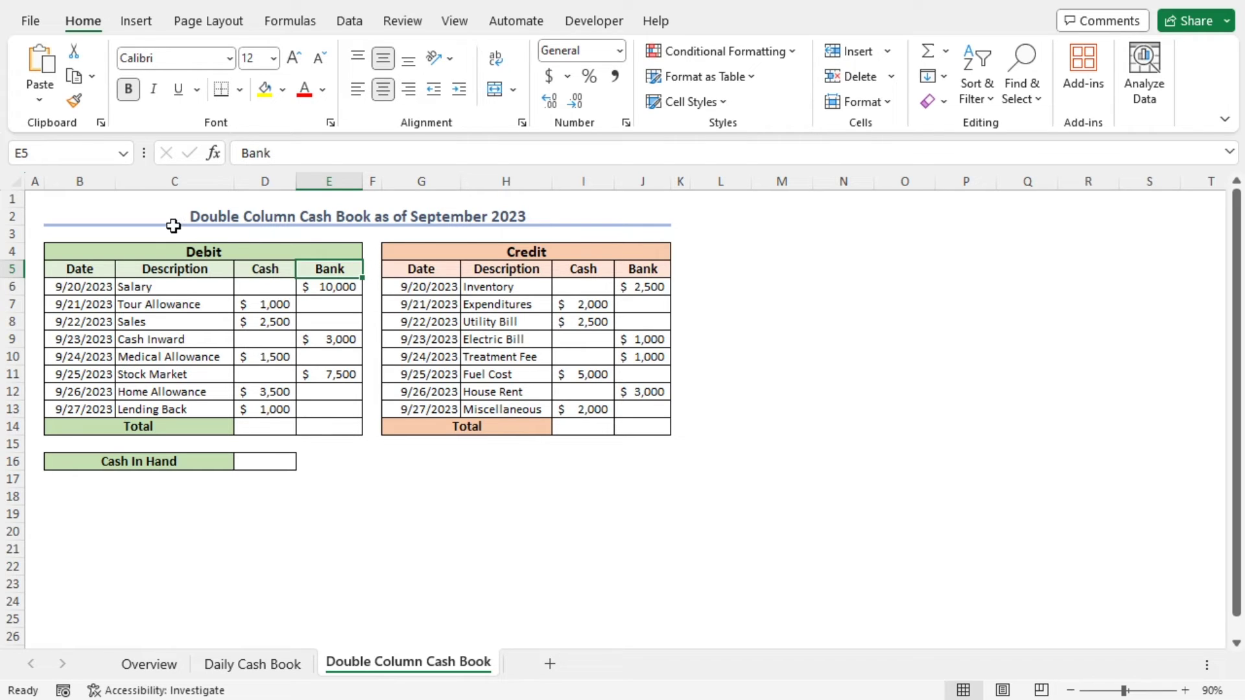
click(256, 423)
double_click(256, 423)
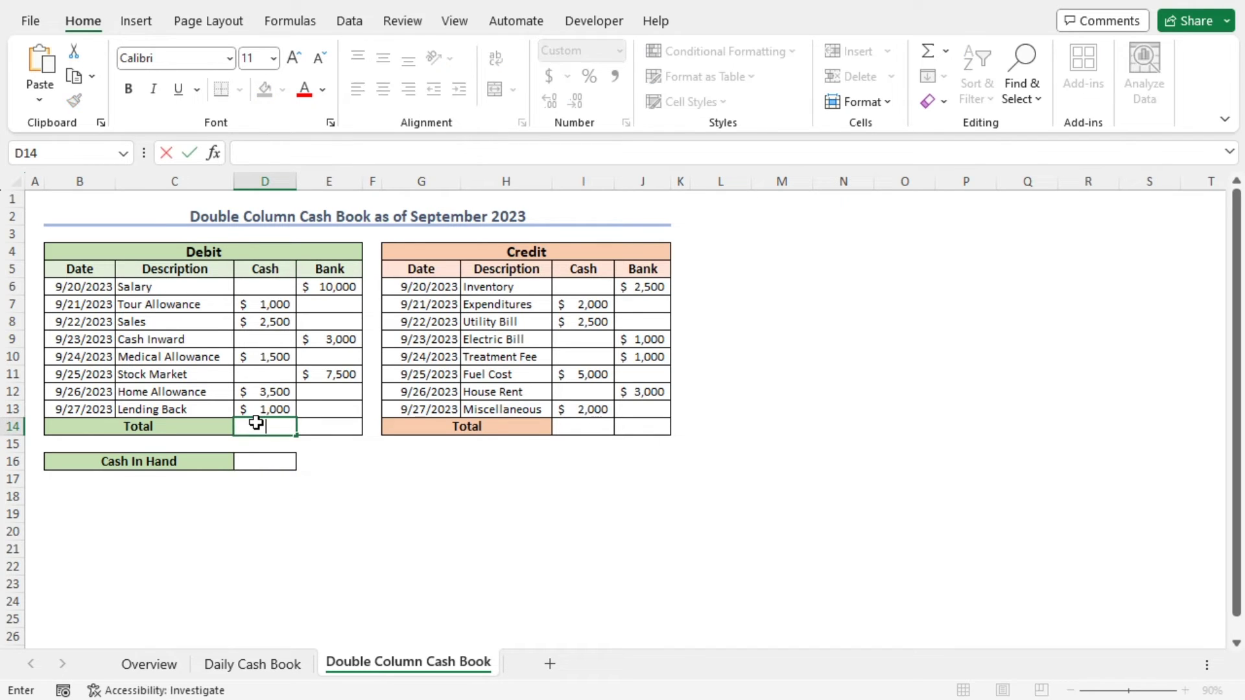
text(=sum)
key(Tab)
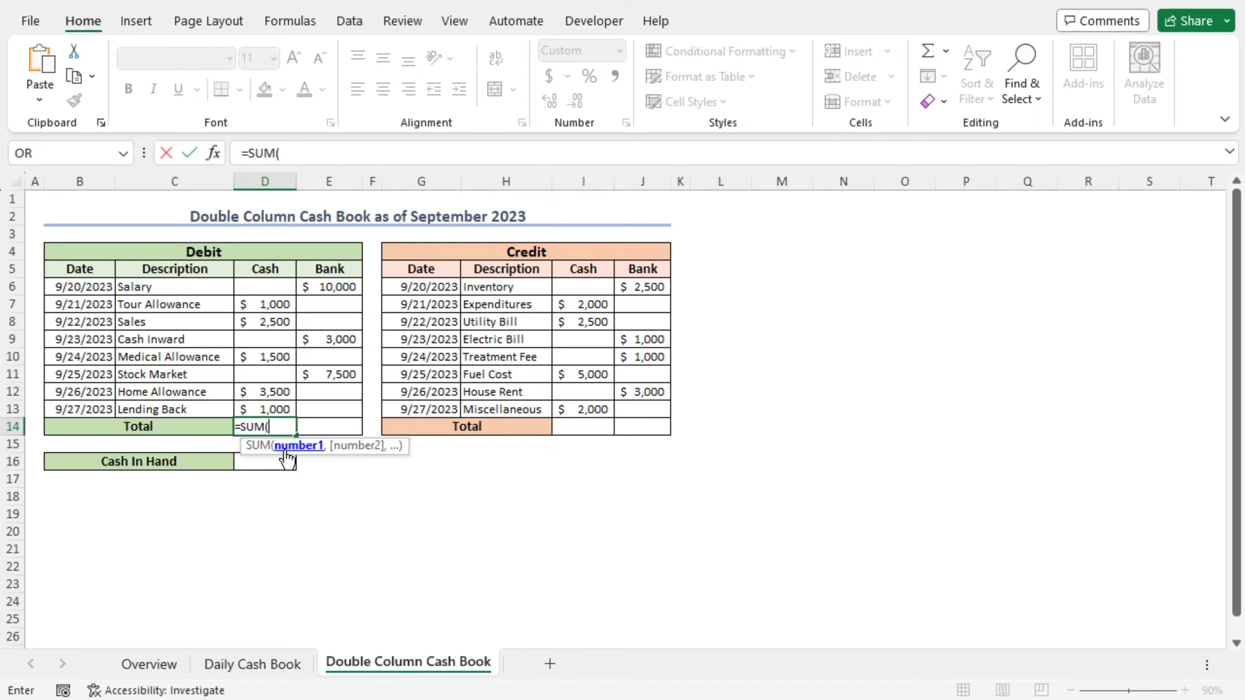
drag(259, 285, 244, 406)
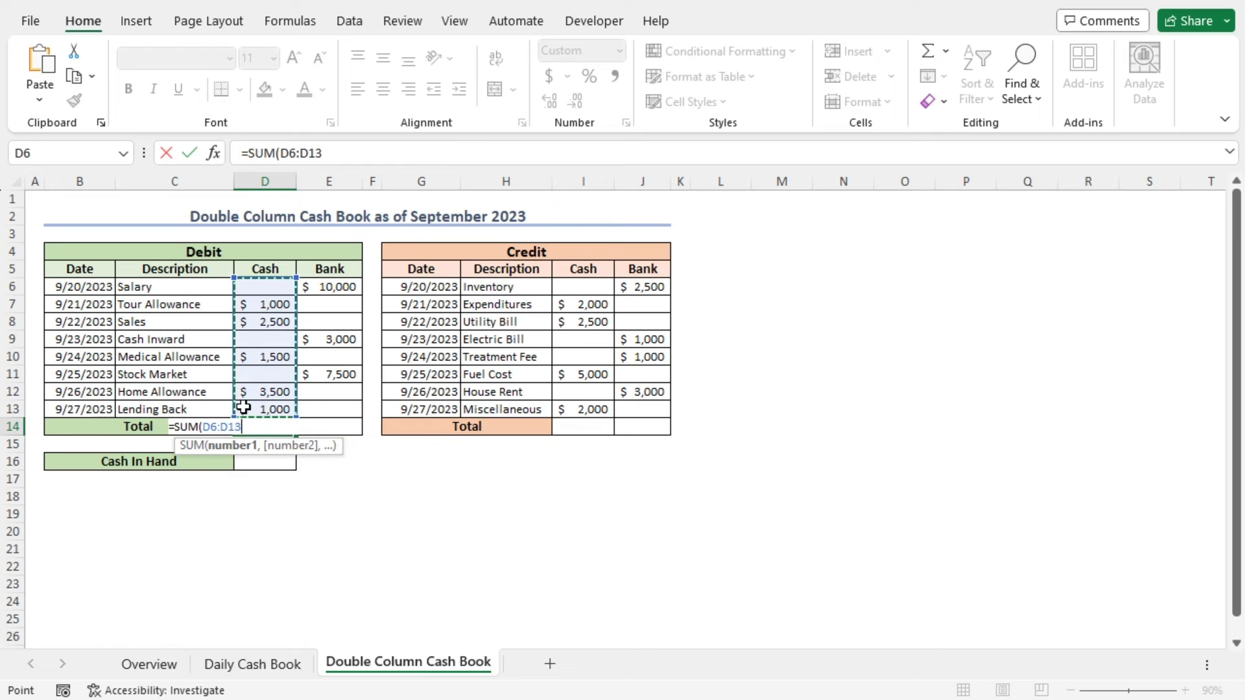
key(Return)
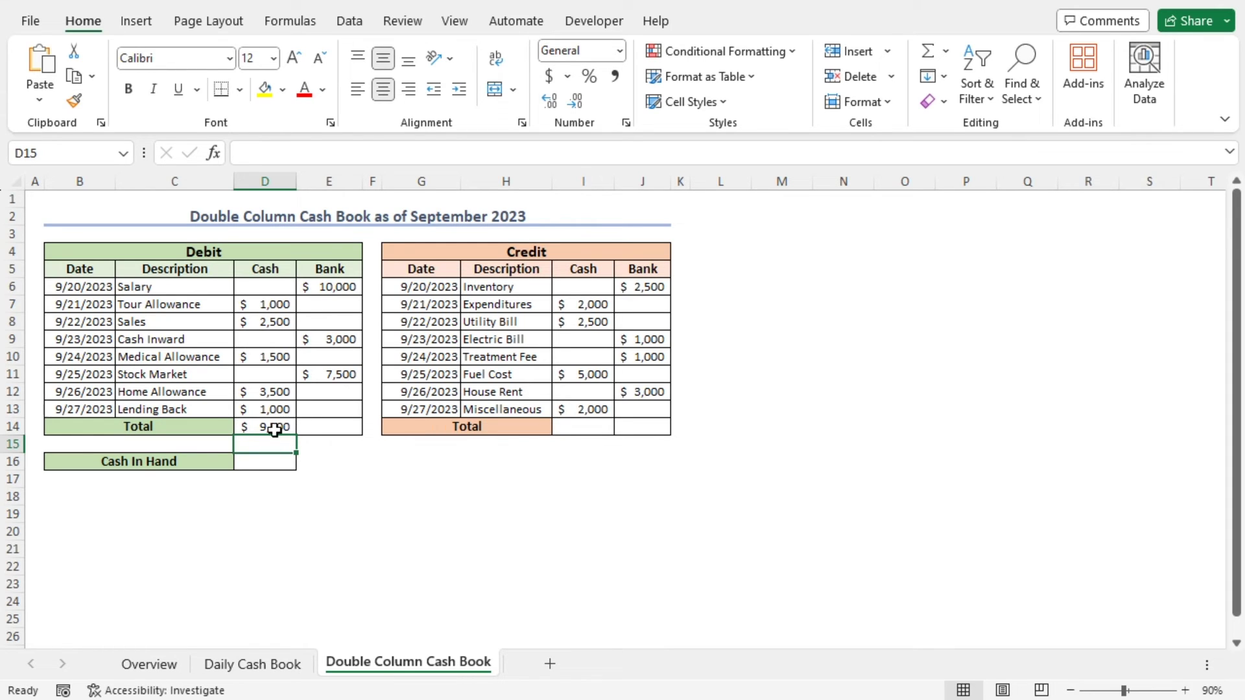
click(275, 430)
drag(296, 437, 352, 437)
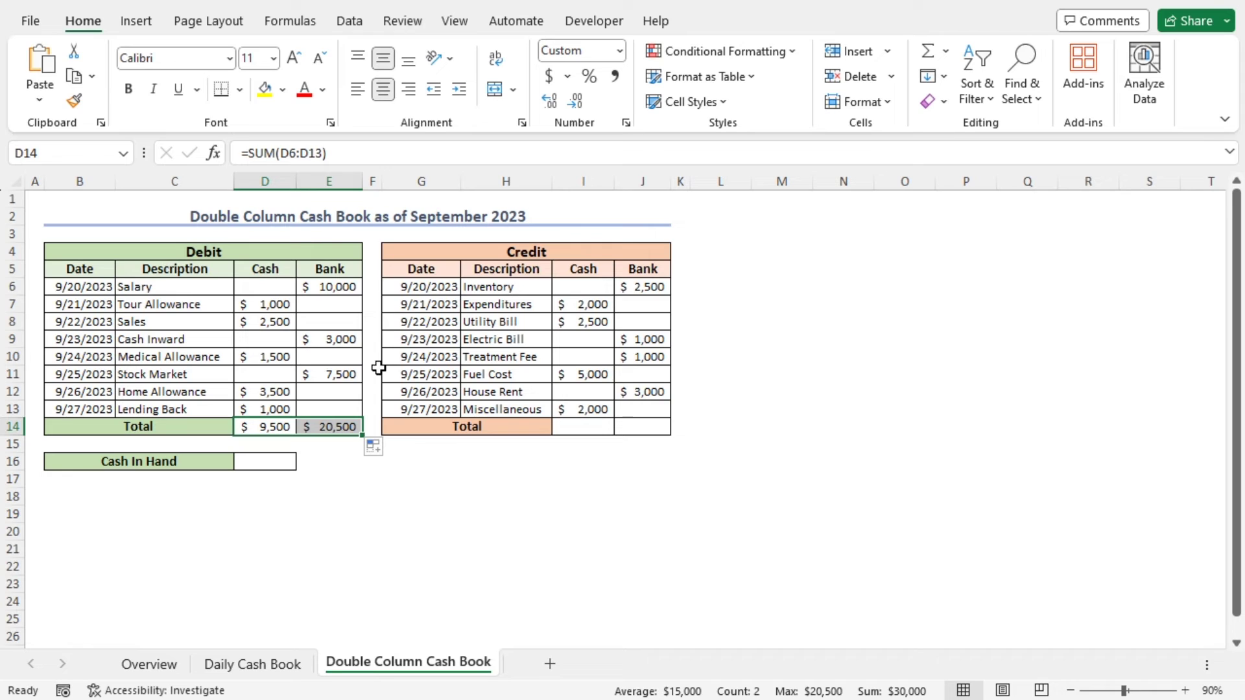
Enter =SUM(I6:I13) in I14 for a credit Cash total of 11,500.
click(581, 426)
text(=sum)
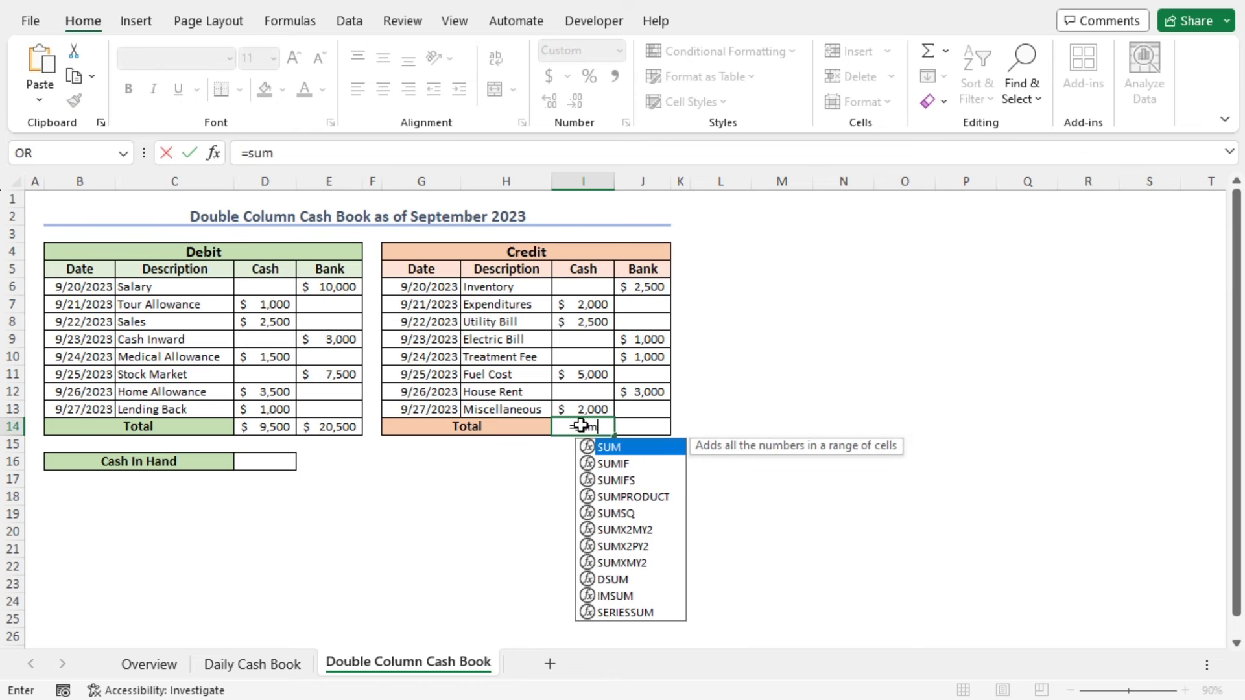
key(Tab)
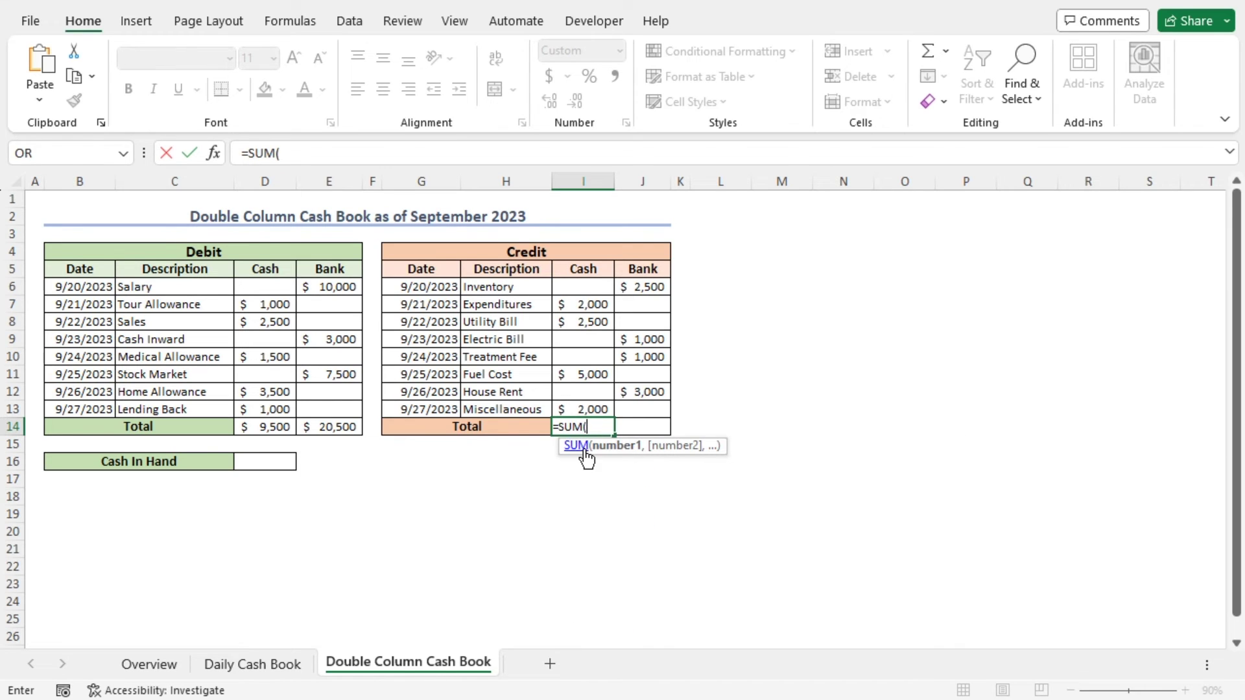
drag(584, 286, 583, 409)
text())
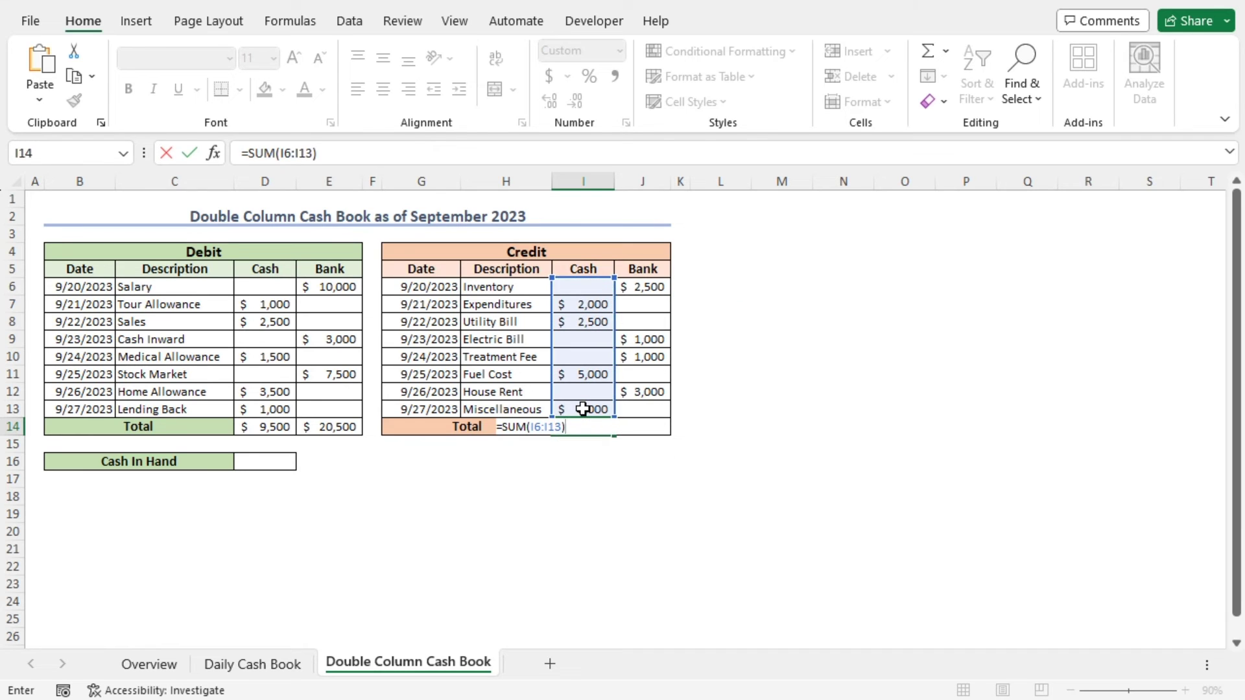
key(Return)
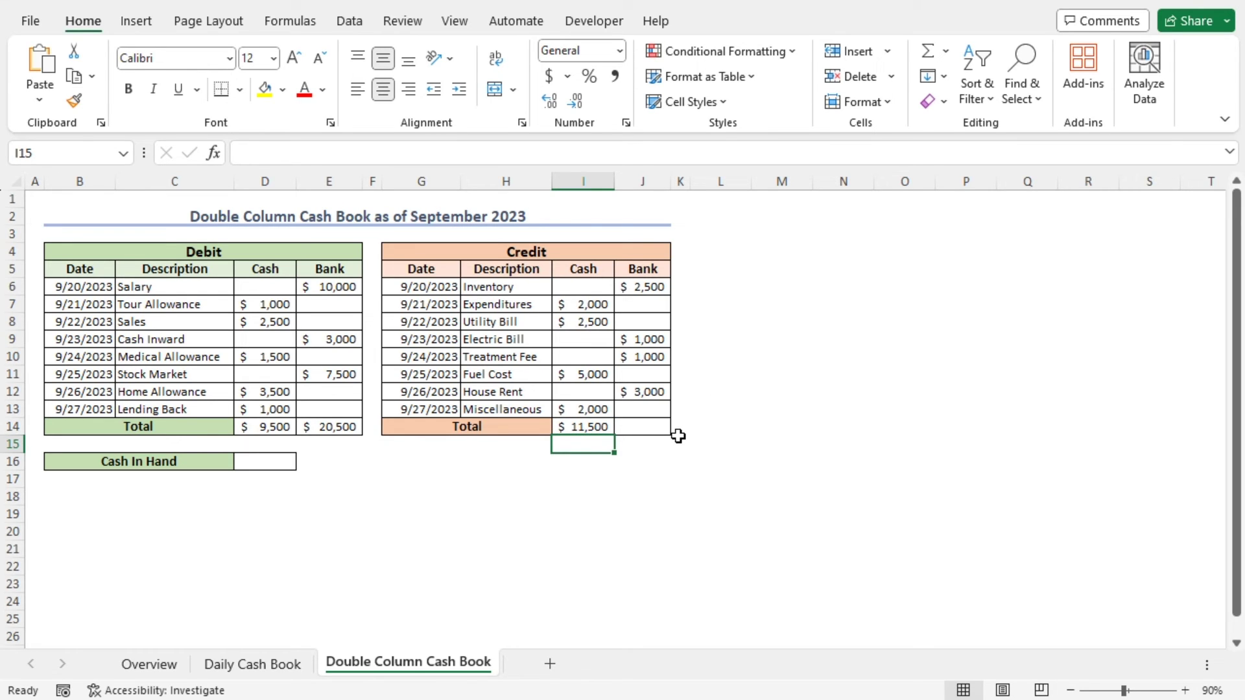
Fill the credit total right to J14 (7,500) and begin a formula in the Cash In Hand cell.
click(592, 426)
drag(615, 435, 662, 433)
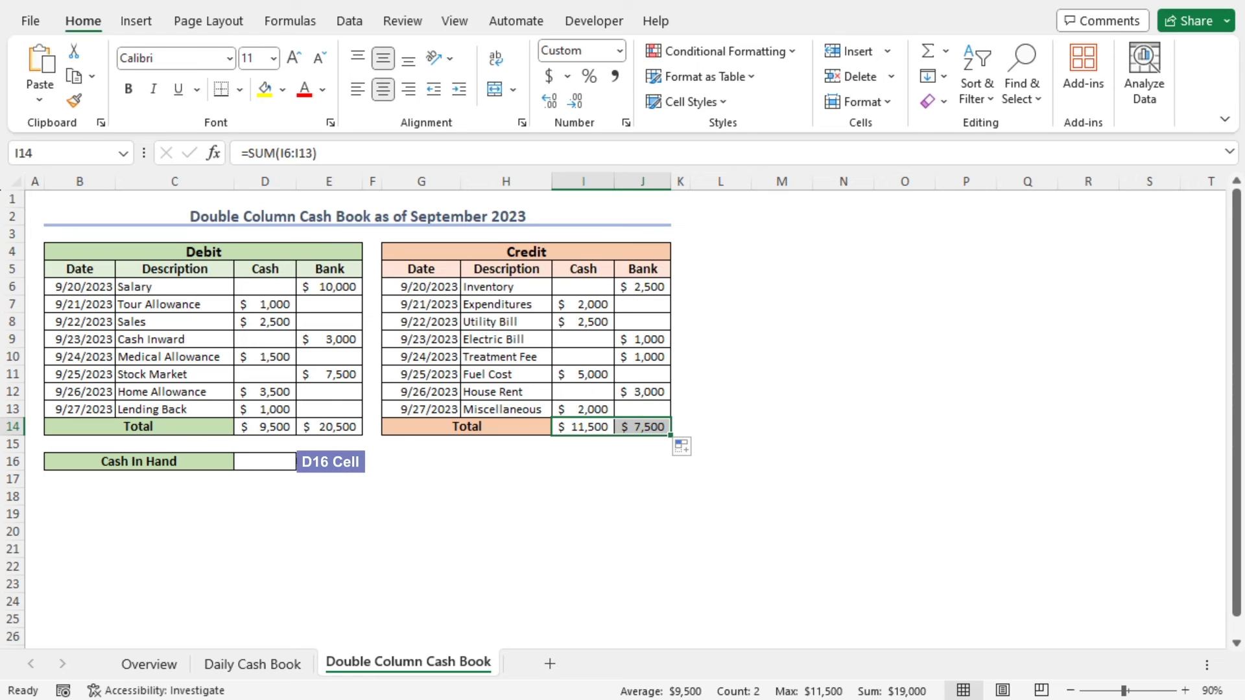
double_click(282, 461)
text(=)
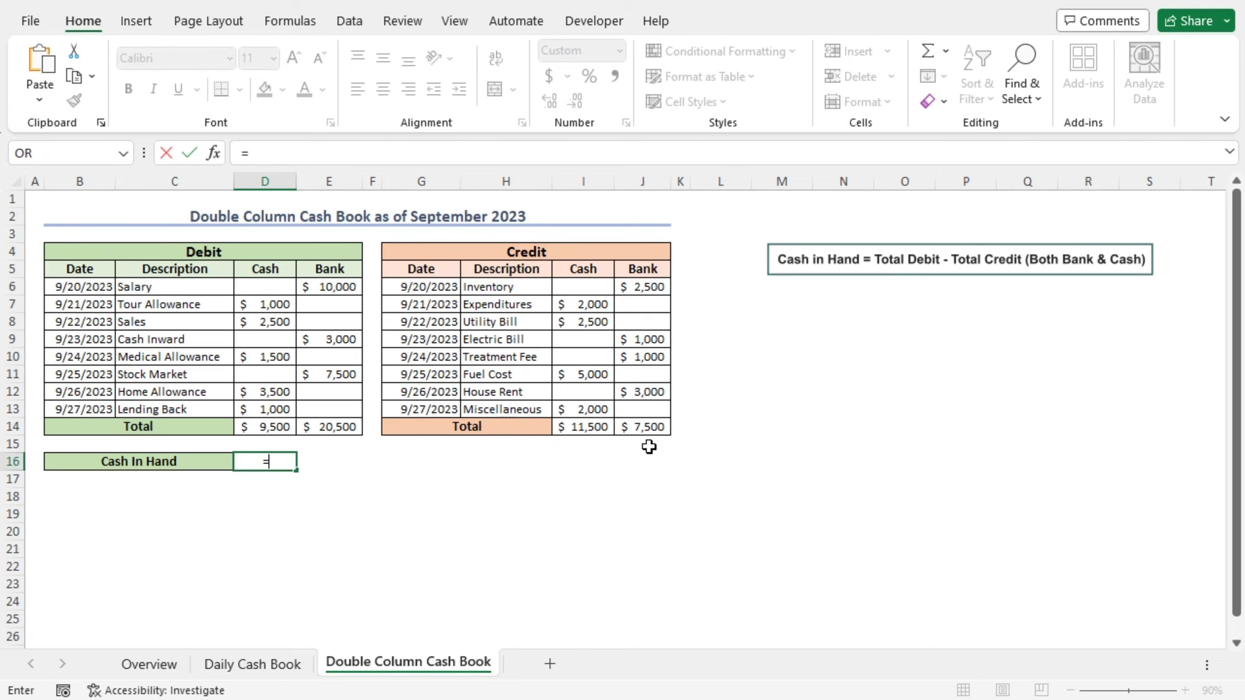
Complete Cash In Hand as =D14+E14-I14-J14, debit totals minus credit totals.
click(275, 422)
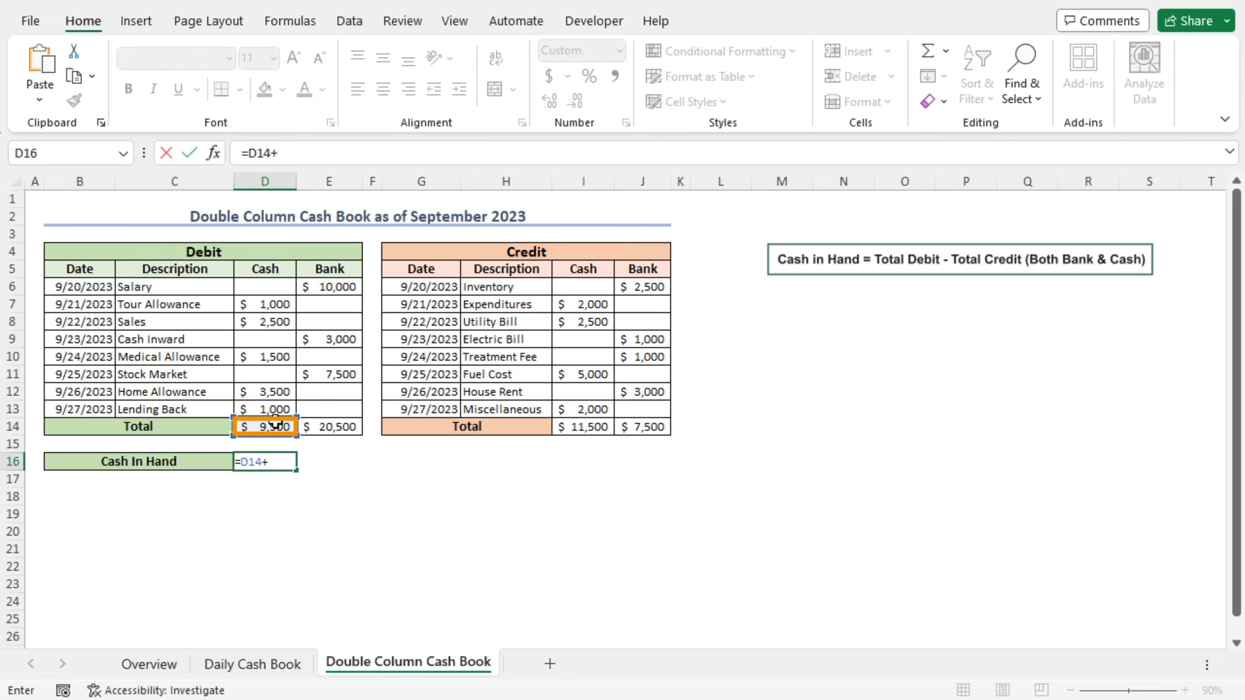
text(+)
click(322, 427)
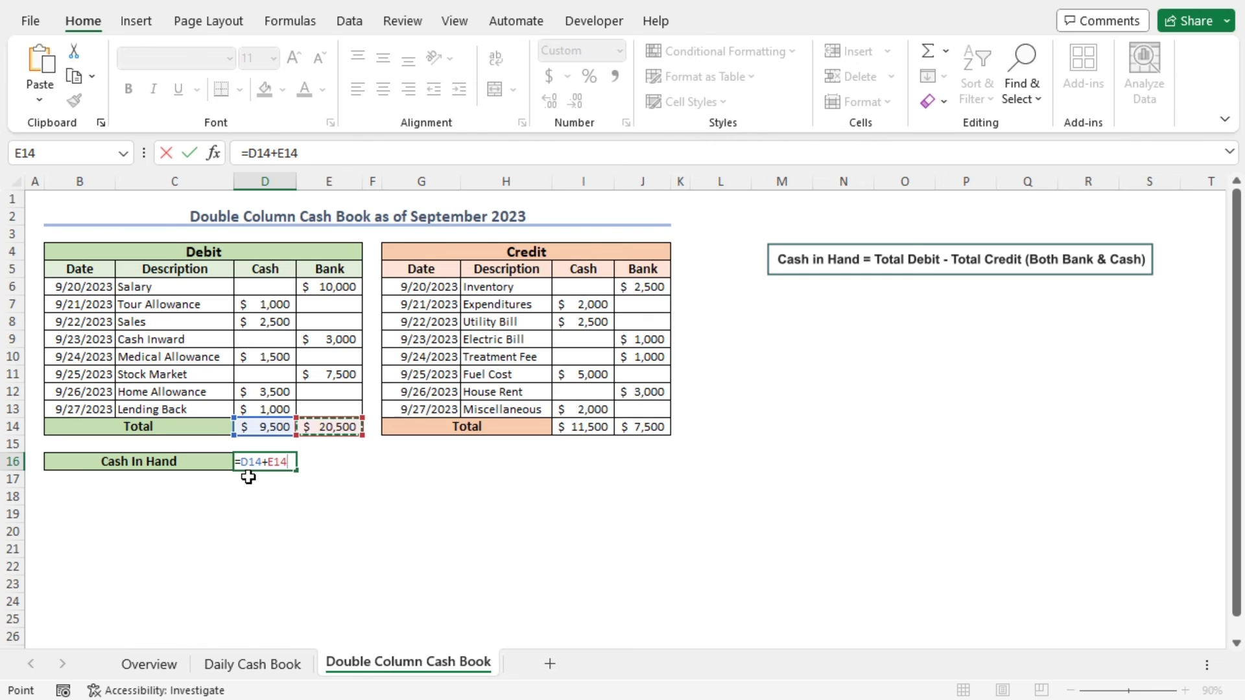
text(-)
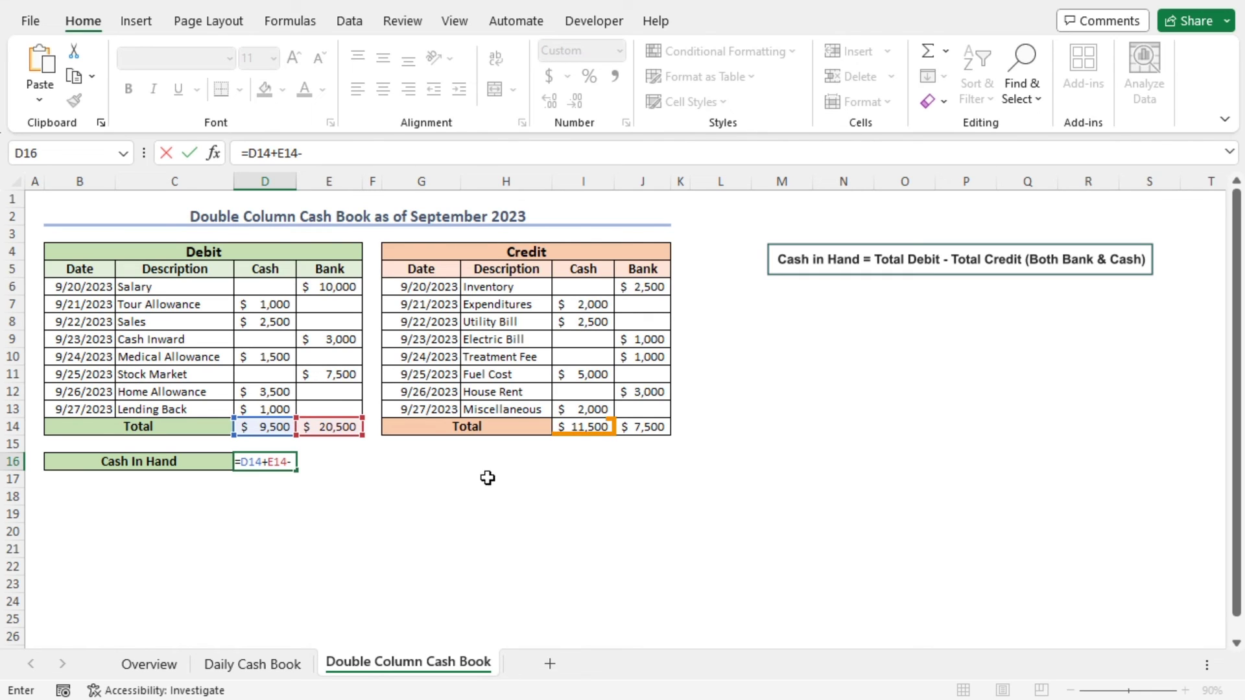
click(585, 429)
text(-)
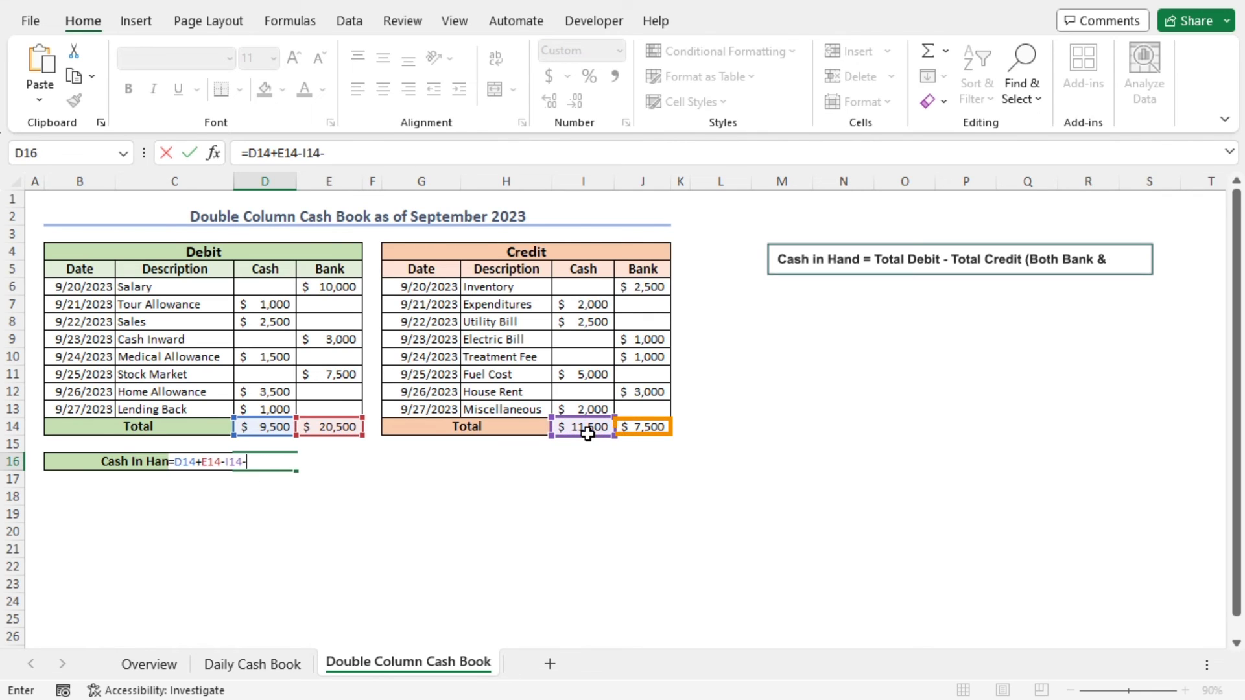
click(645, 431)
key(Return)
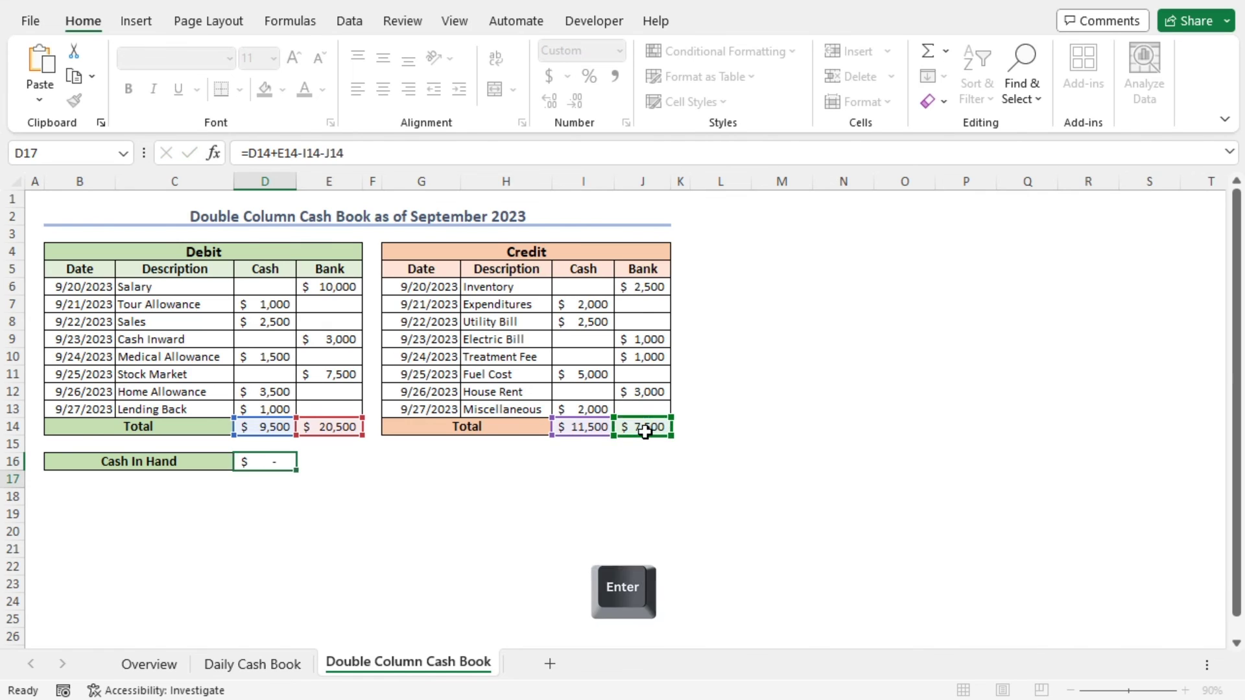